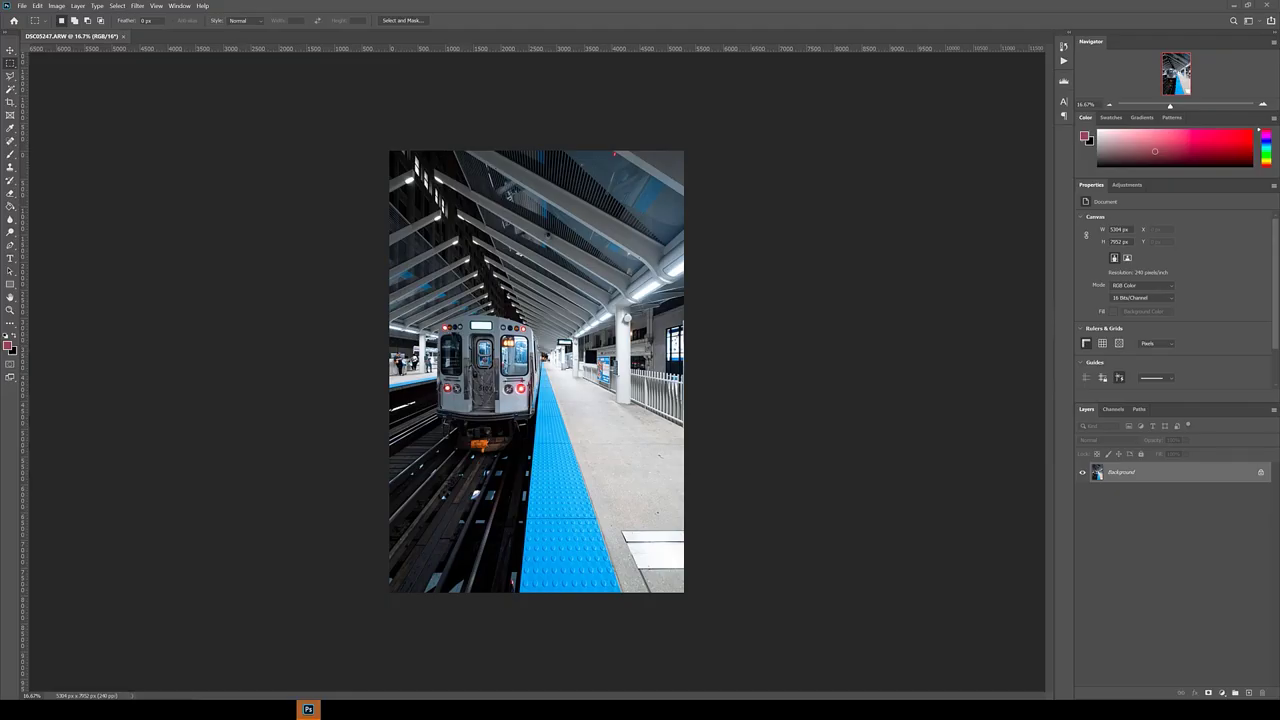
Crop the platform photo to a 4:5 portrait frame, shifting the image slightly lower
key(c)
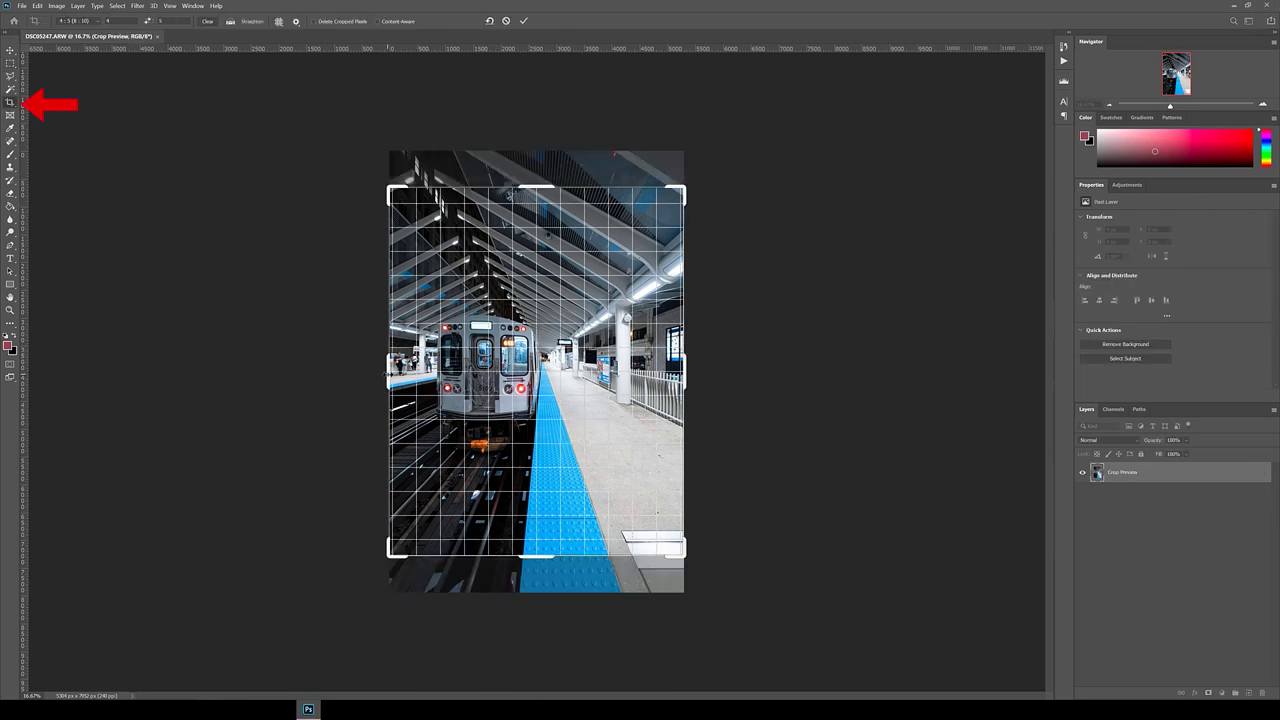
drag(388, 370, 399, 366)
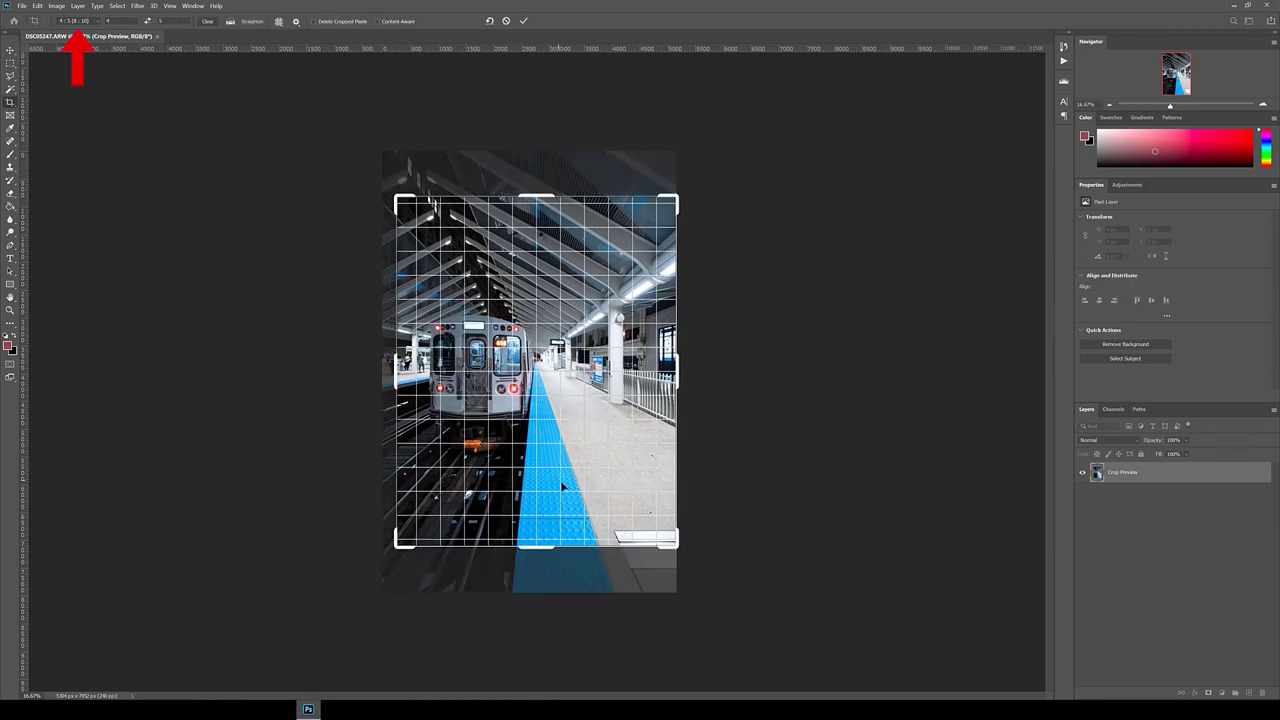
drag(591, 490, 592, 500)
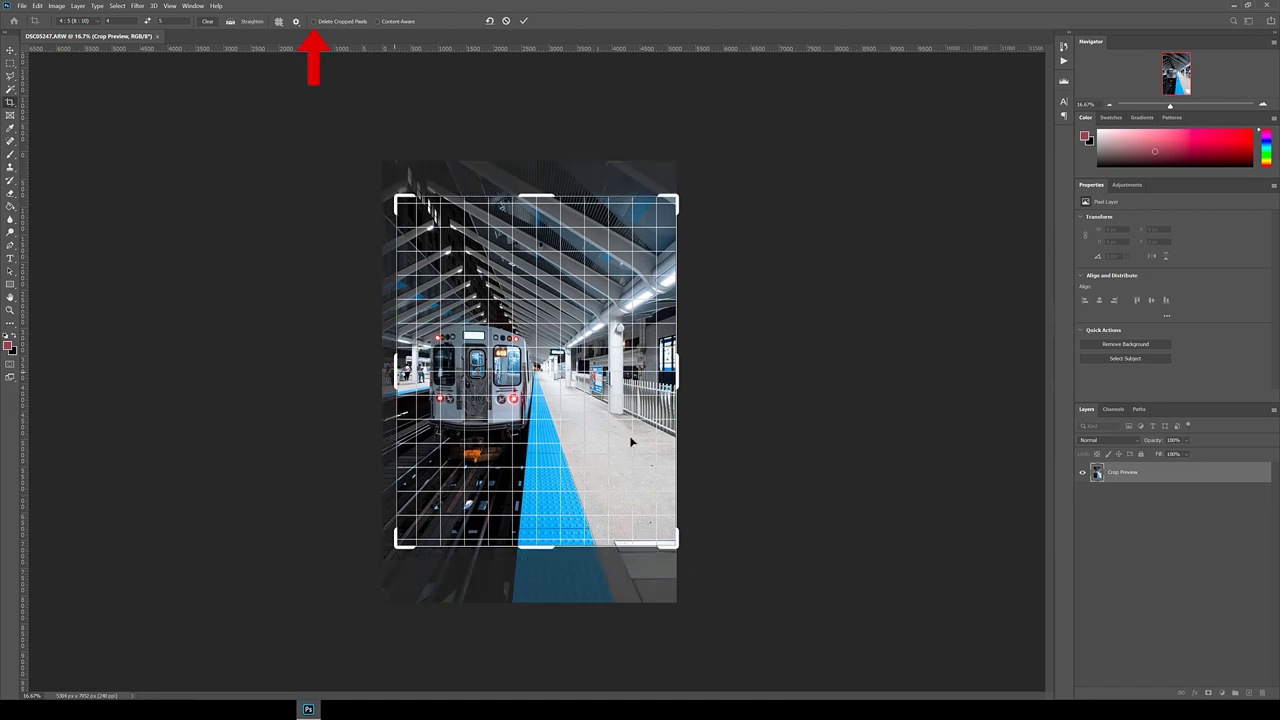
drag(597, 456, 597, 466)
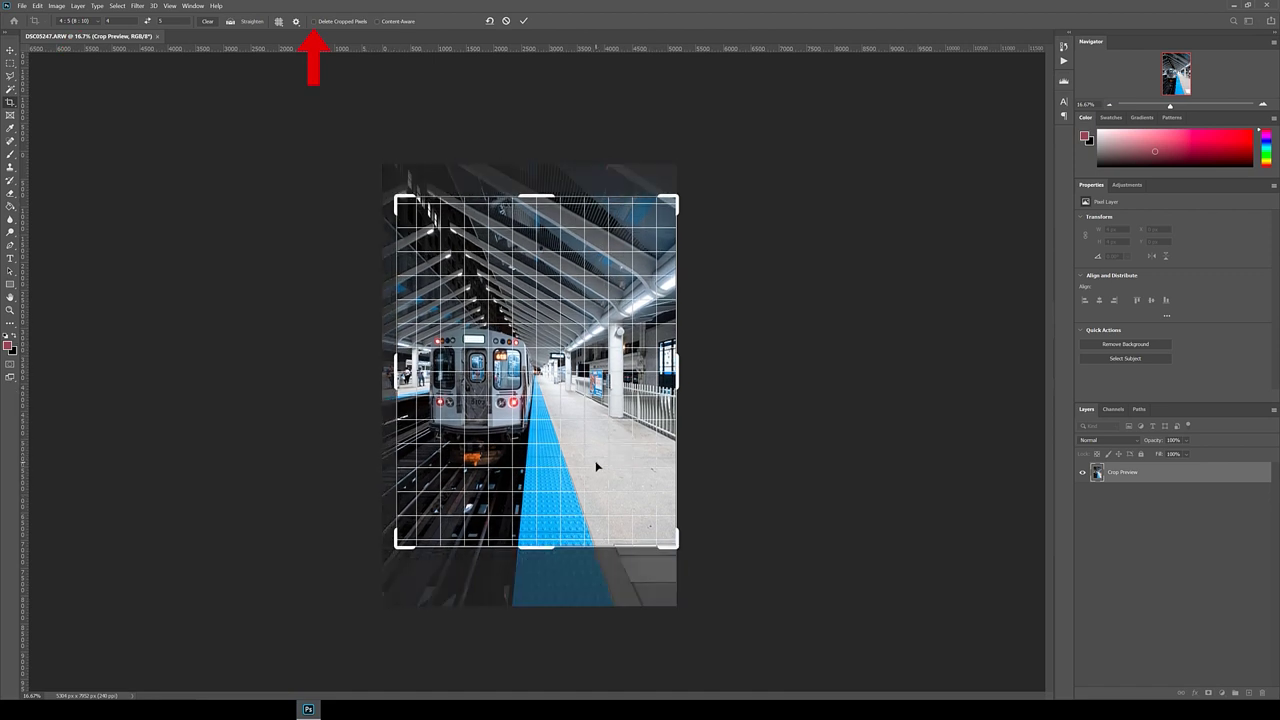
key(Return)
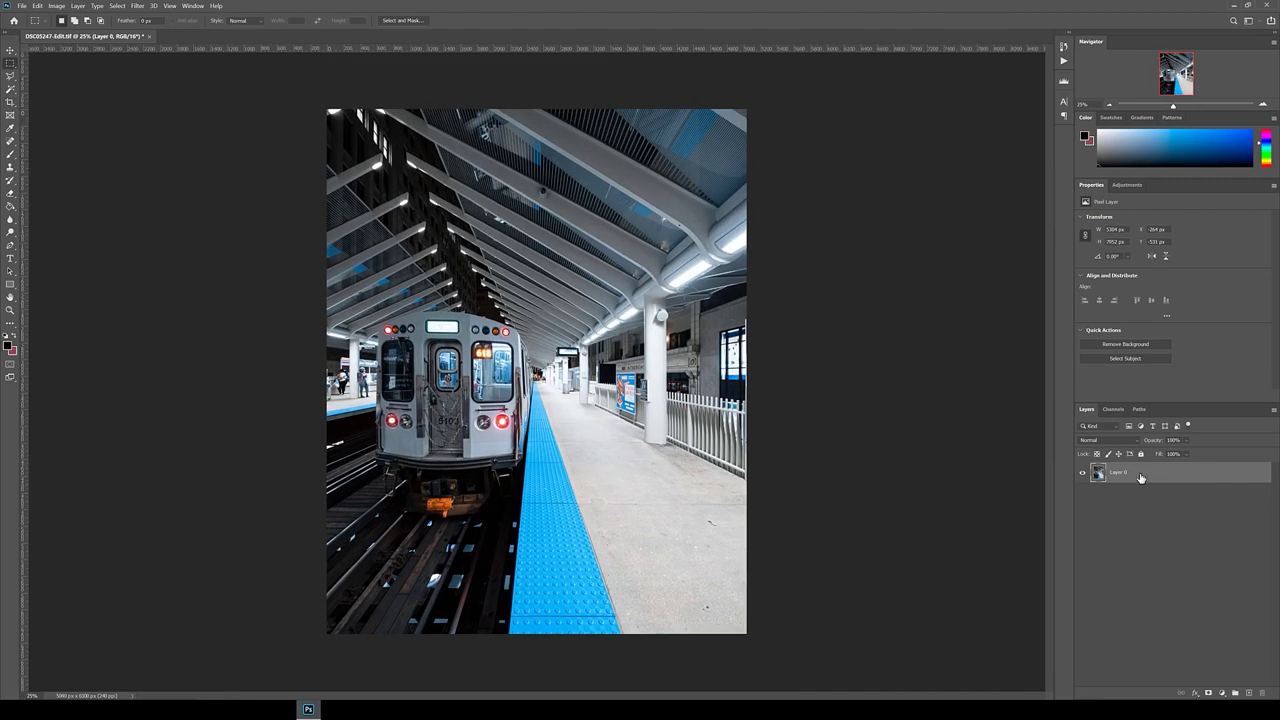
Duplicate Layer 0 to create Layer 0 copy
right_click(1147, 480)
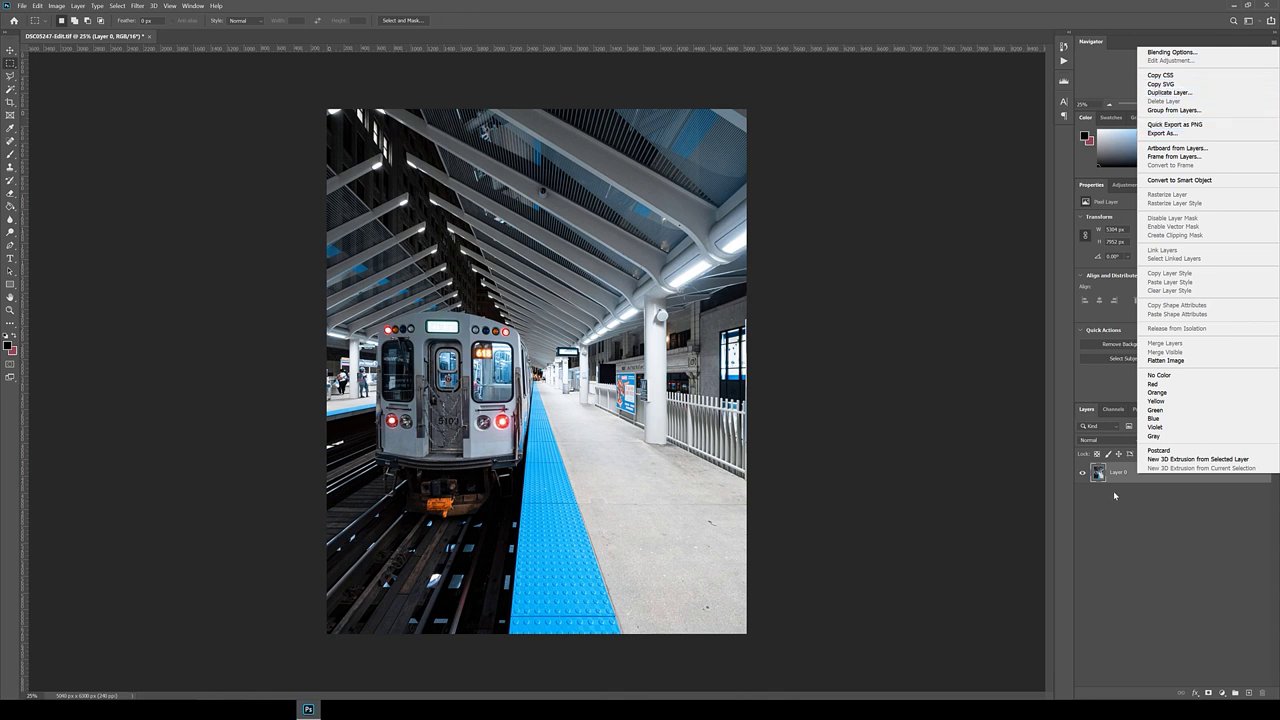
click(1170, 92)
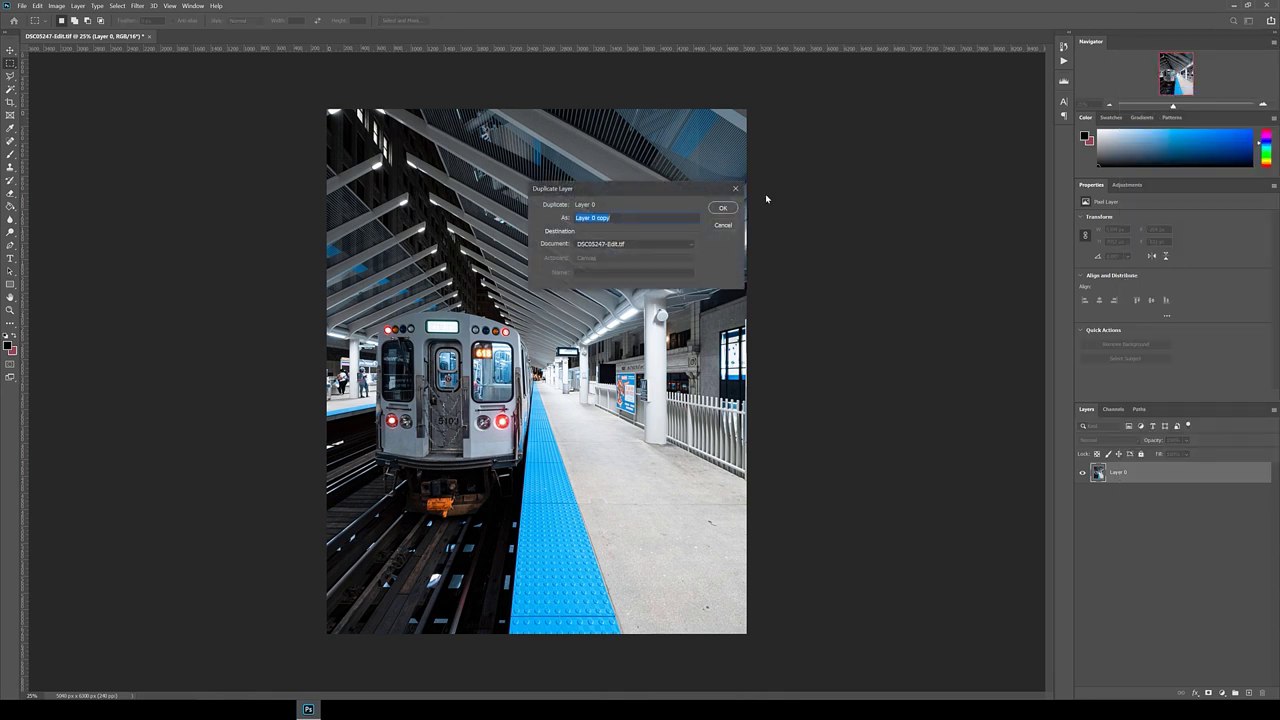
click(722, 207)
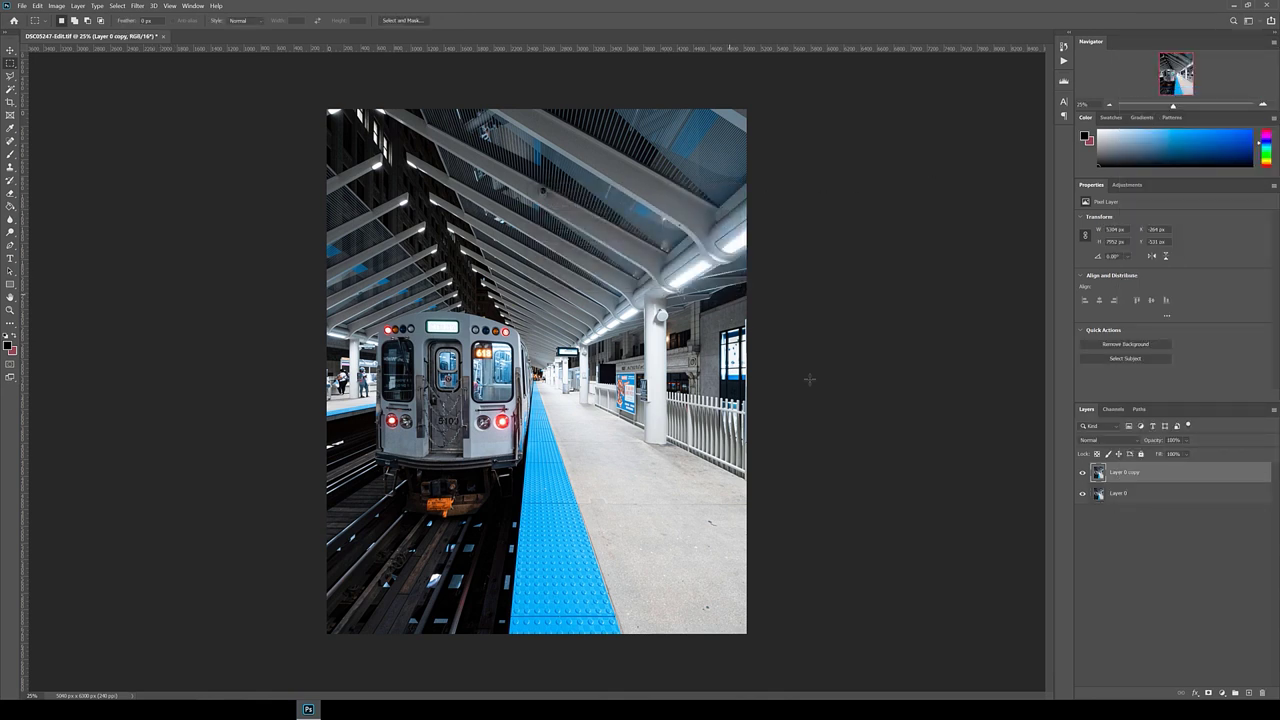
click(1082, 474)
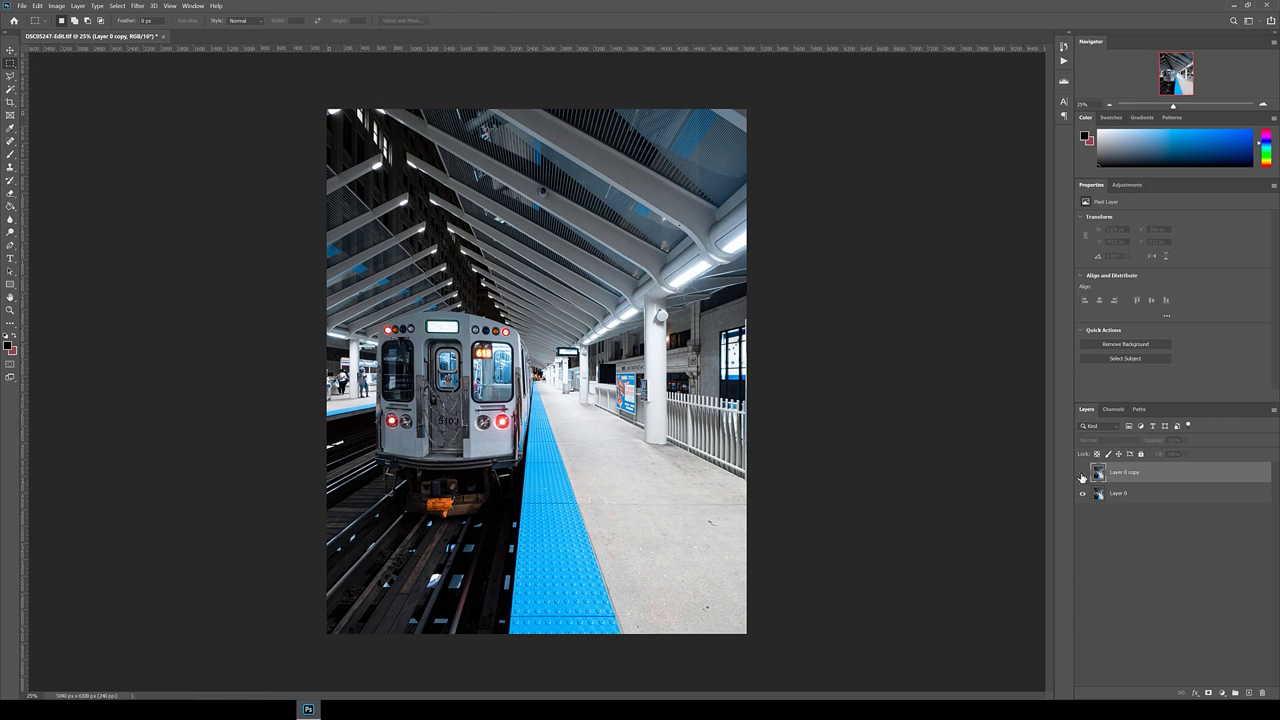
click(1082, 474)
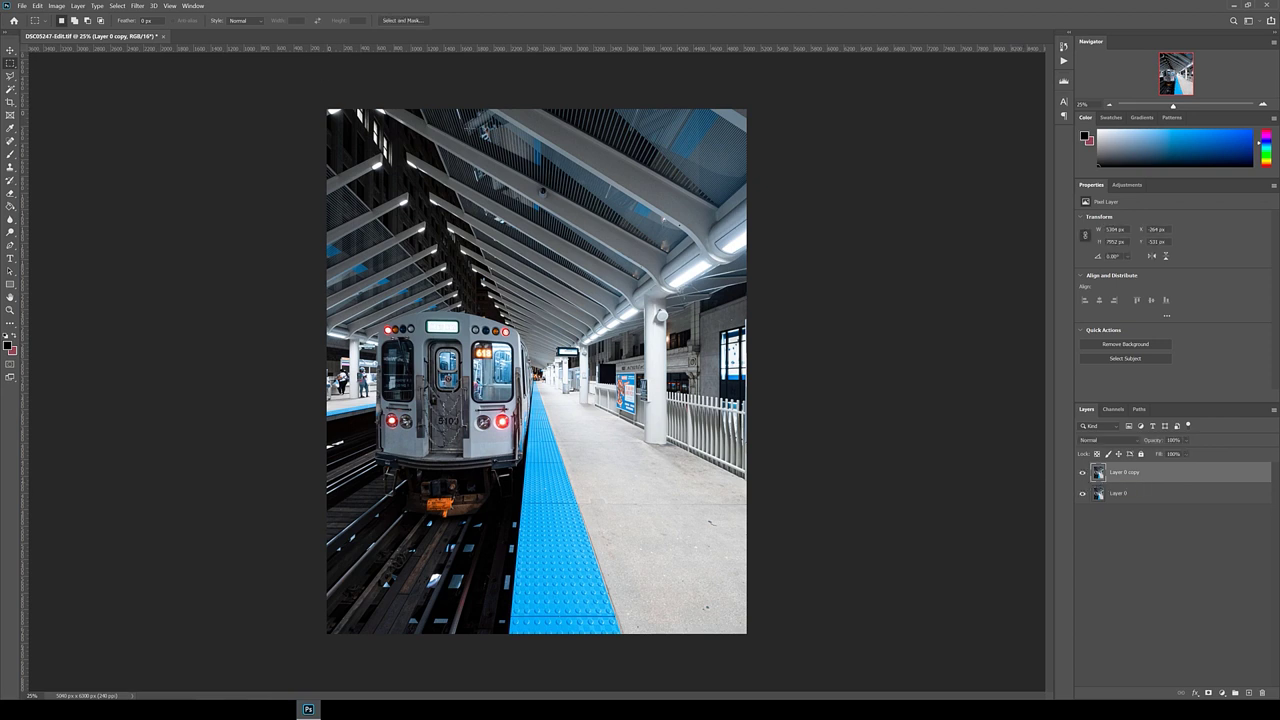
Apply a Zoom radial blur, Best quality, amount 25, to Layer 0 copy
click(139, 6)
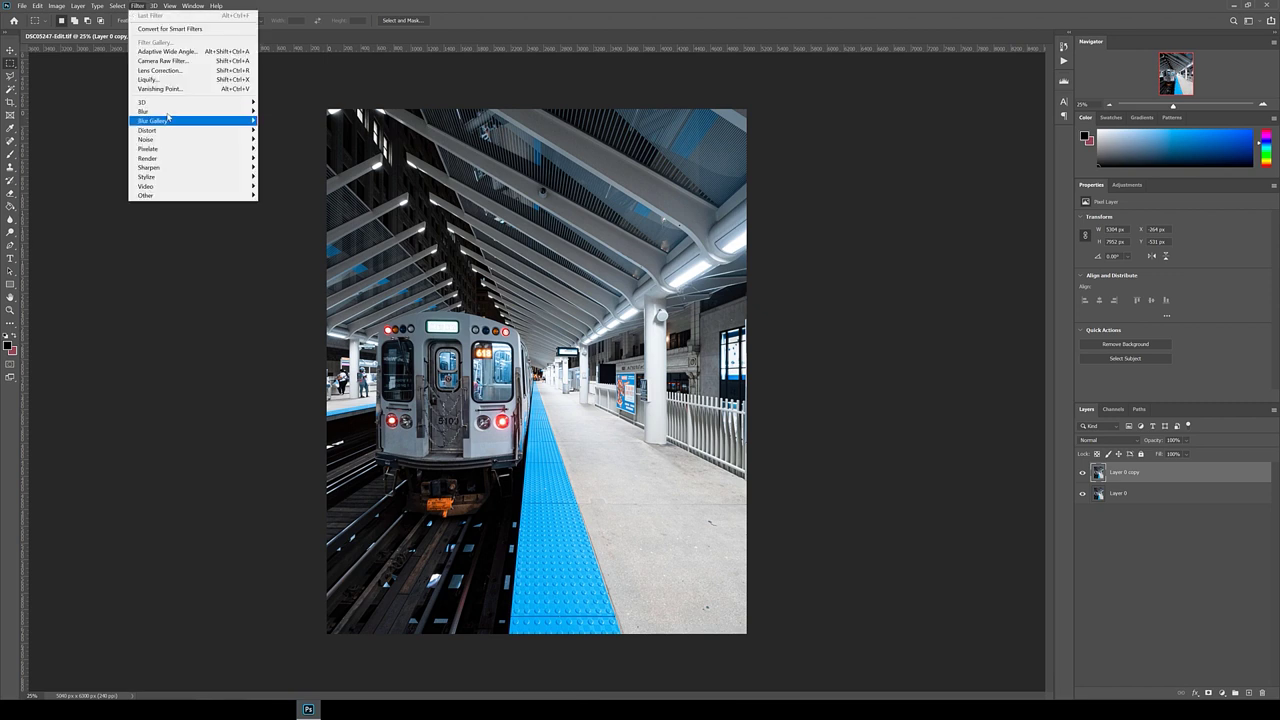
mouse_move(200, 111)
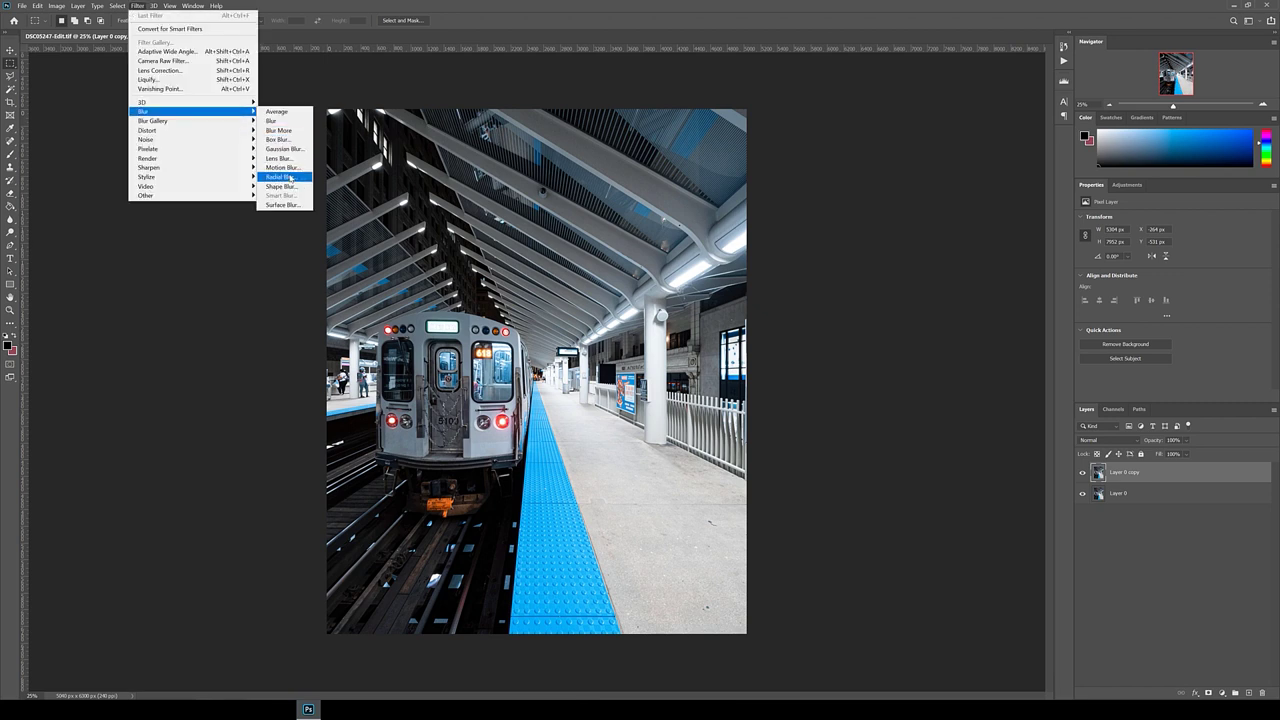
click(290, 177)
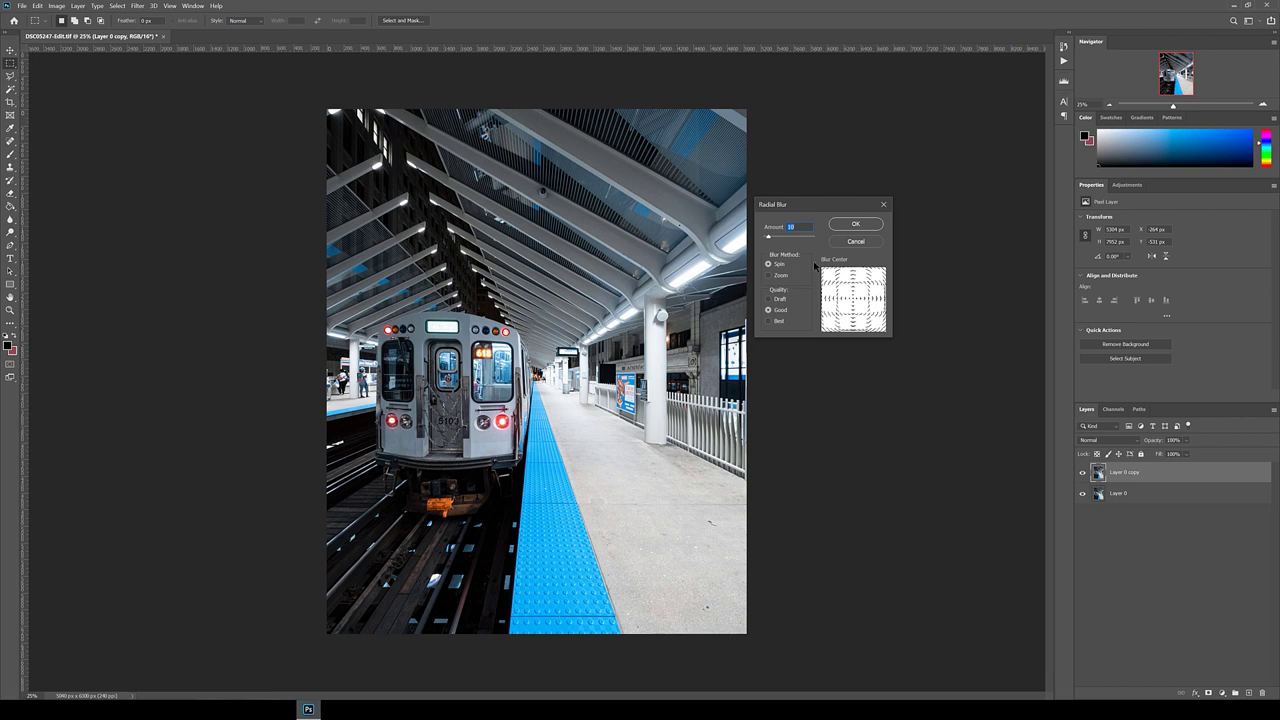
click(770, 275)
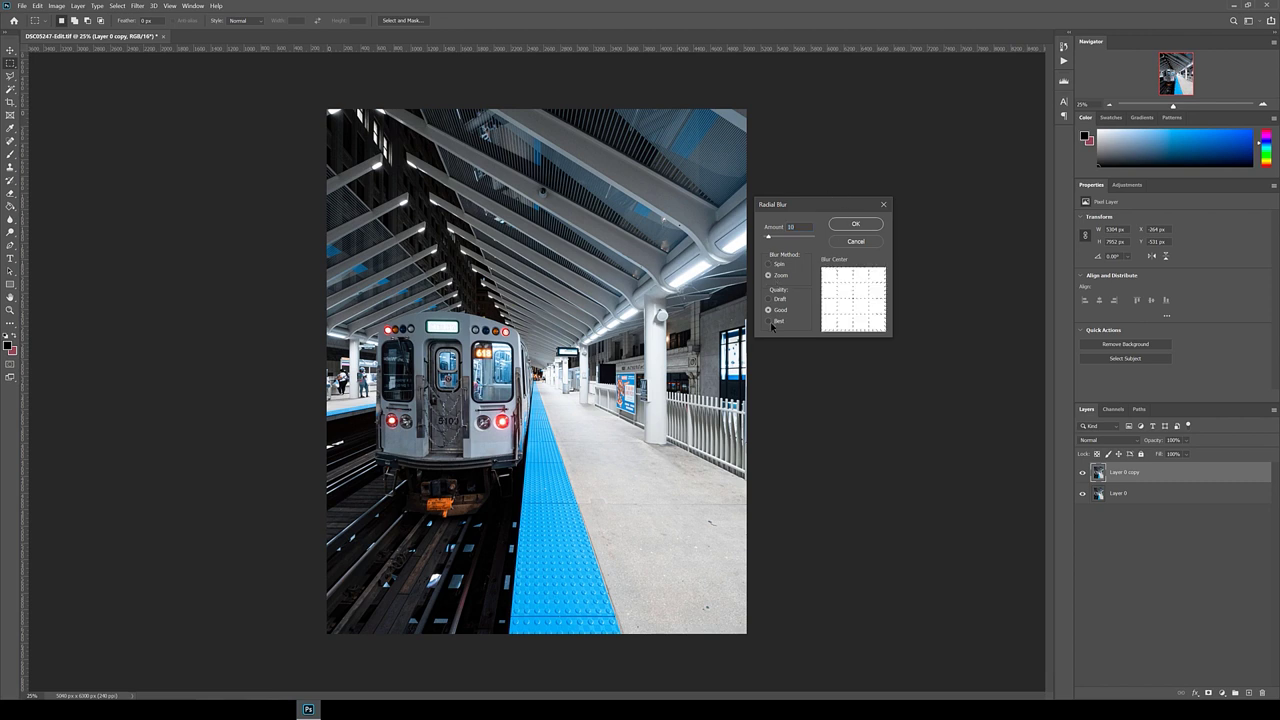
click(769, 321)
text(25)
click(863, 225)
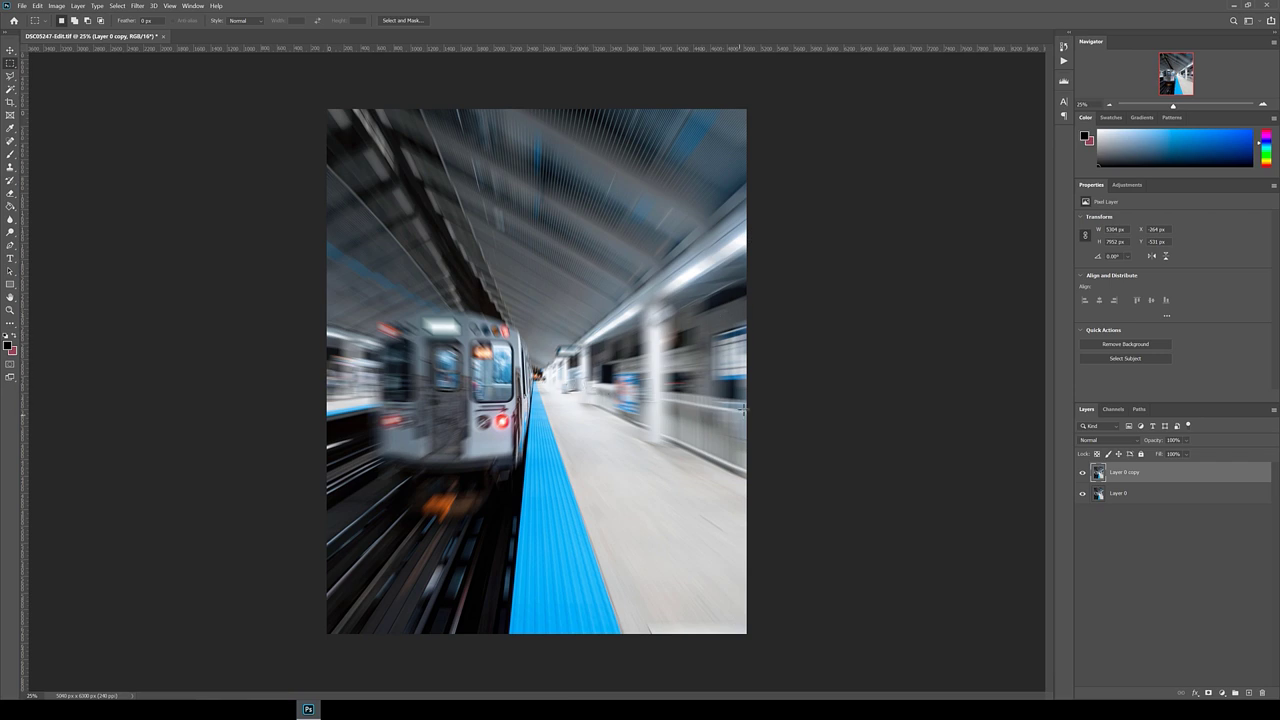
Compare the blurred copy with the original, leaving Layer 0 copy hidden
click(1081, 472)
click(1081, 472)
click(1081, 472)
click(1081, 472)
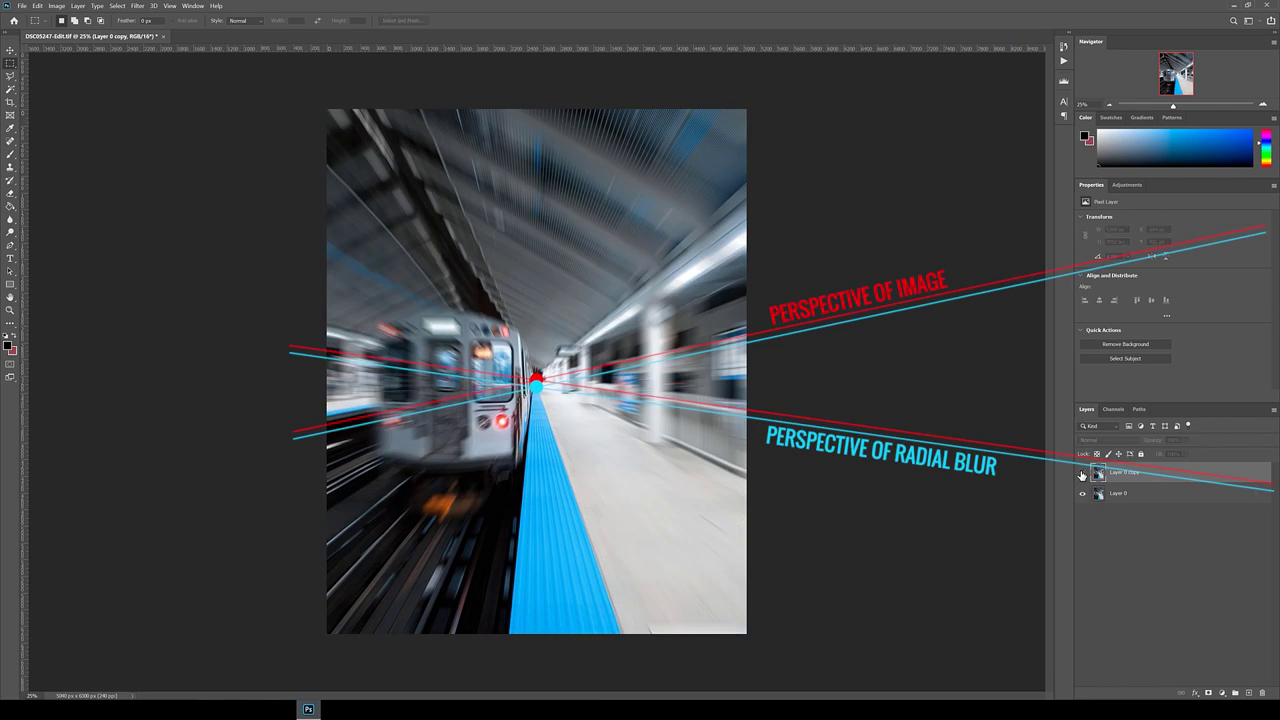
click(1081, 474)
click(1081, 474)
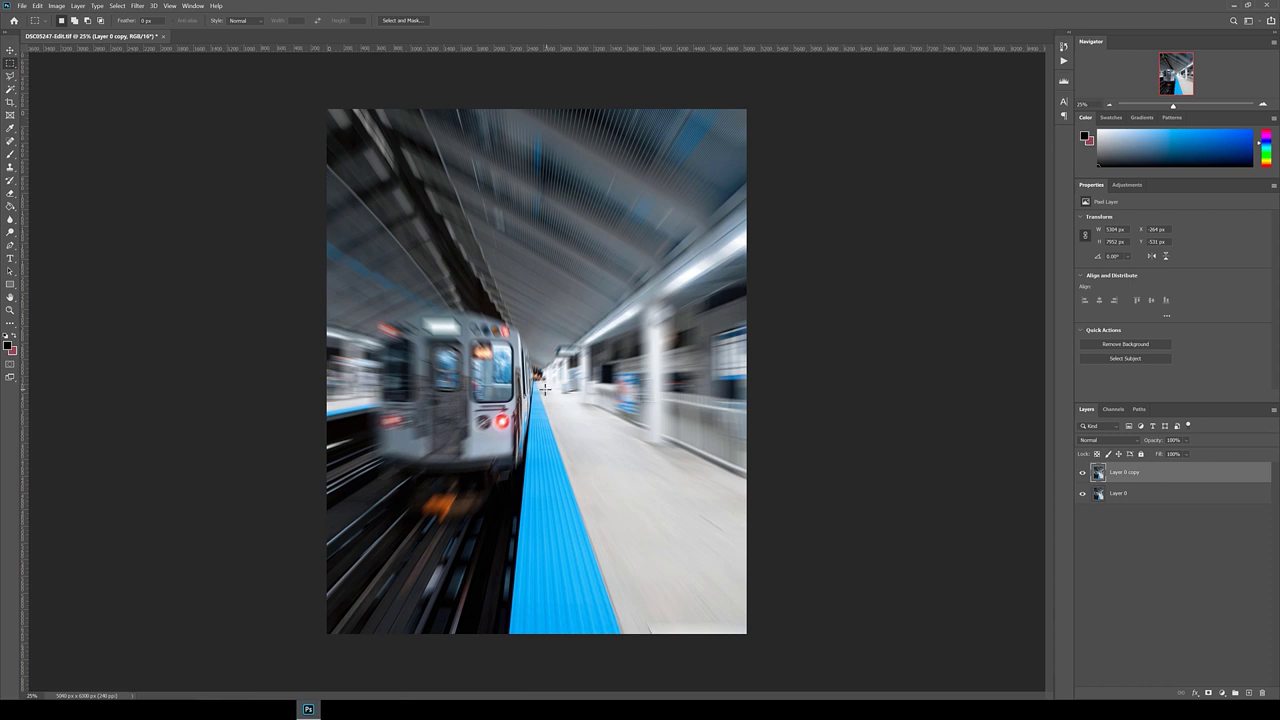
click(1081, 474)
Duplicate Layer 0 to create Layer 0 copy 2
right_click(1136, 493)
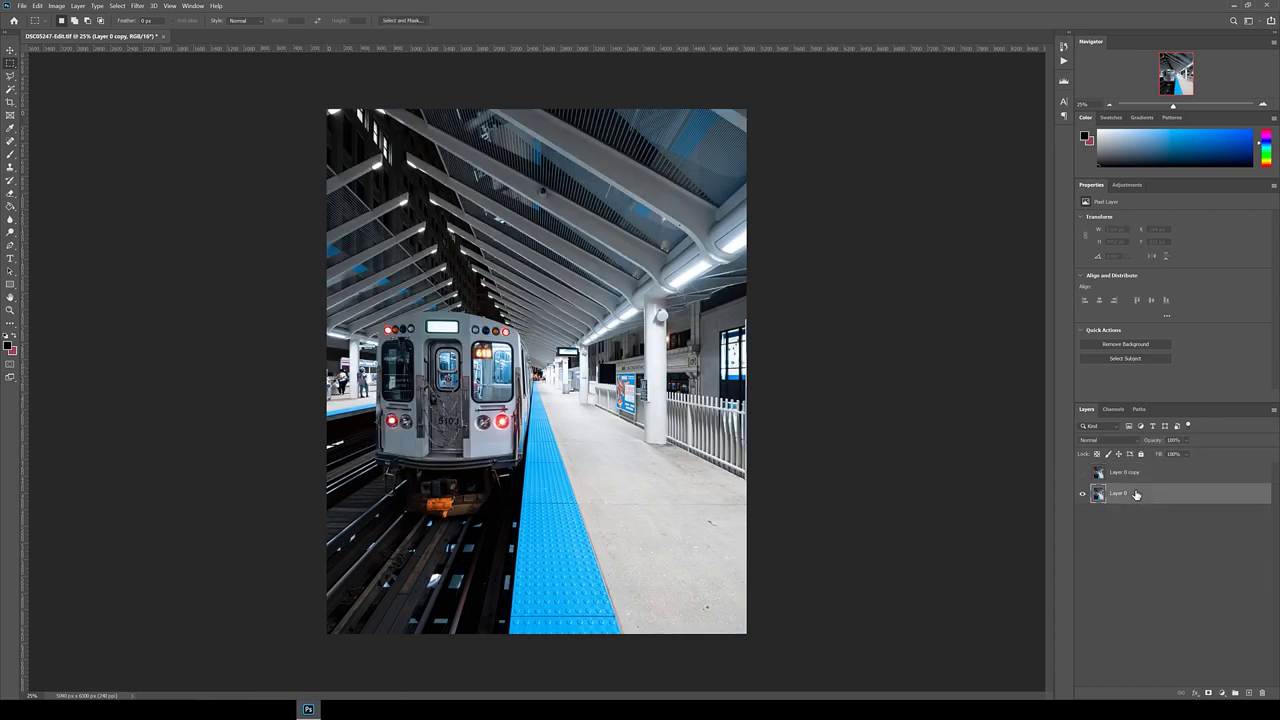
click(1168, 109)
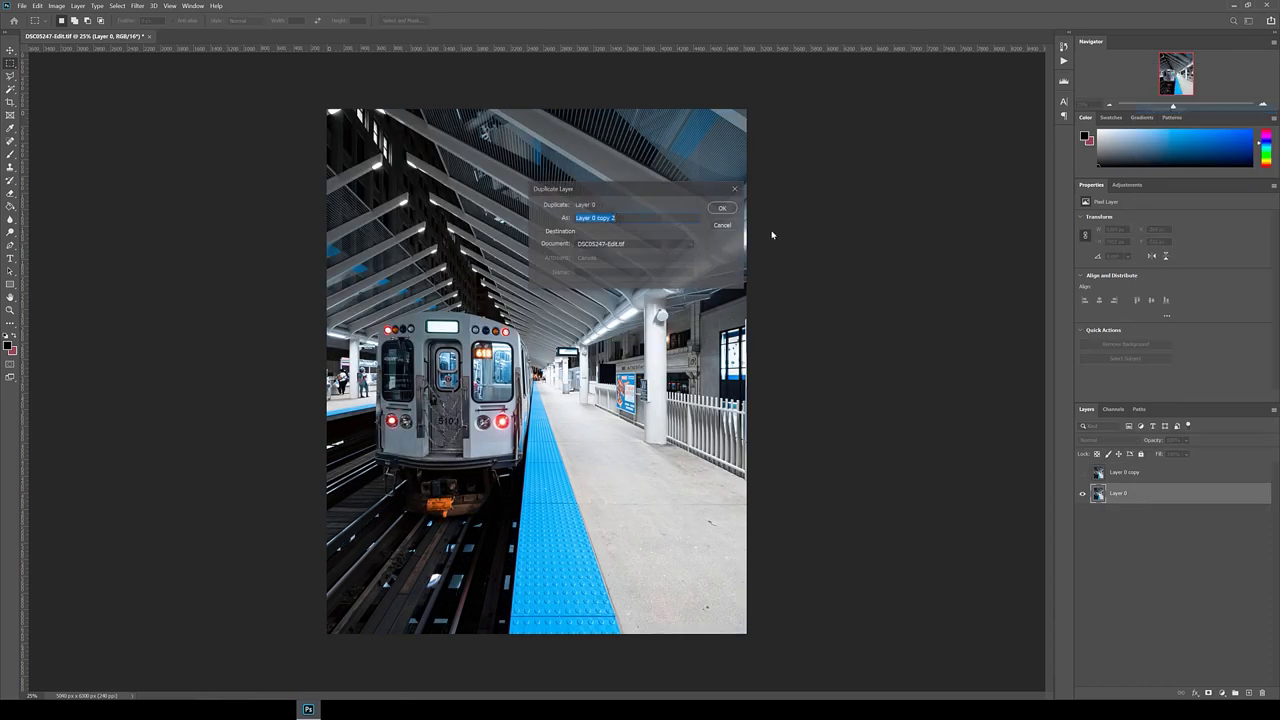
click(721, 209)
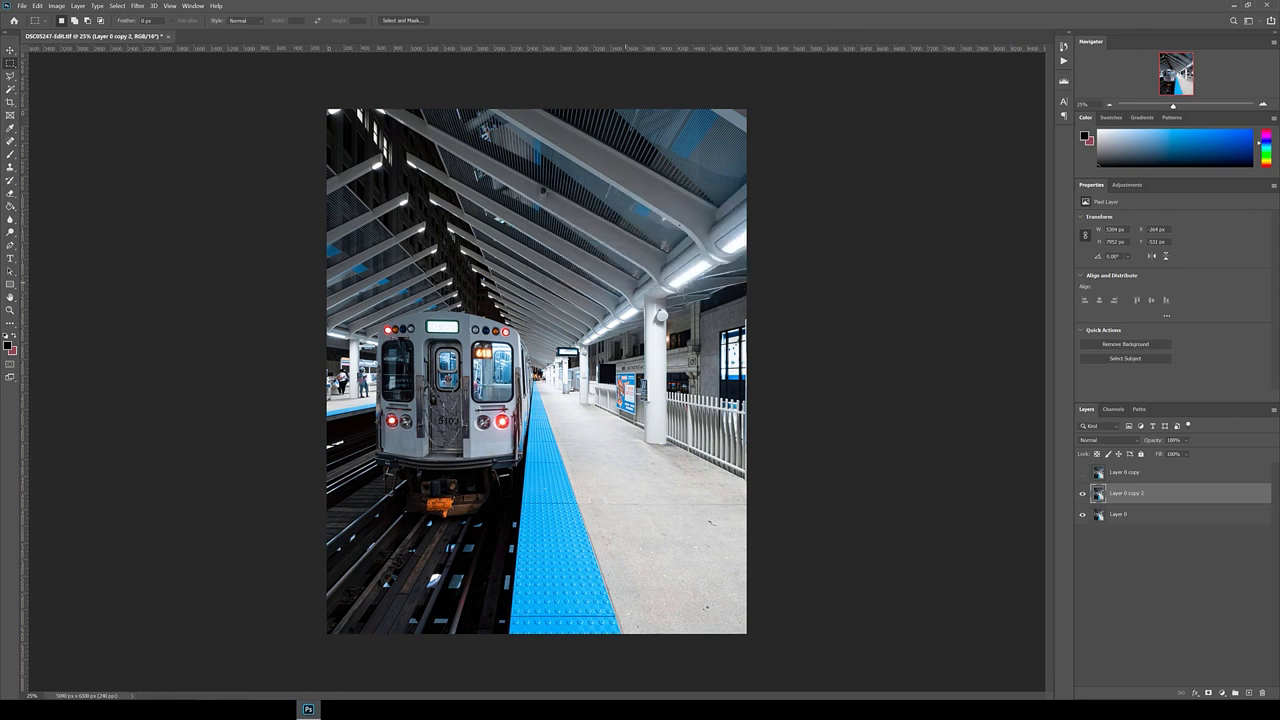
Apply a radial zoom blur with its centre moved toward the vanishing point
click(137, 6)
mouse_move(145, 111)
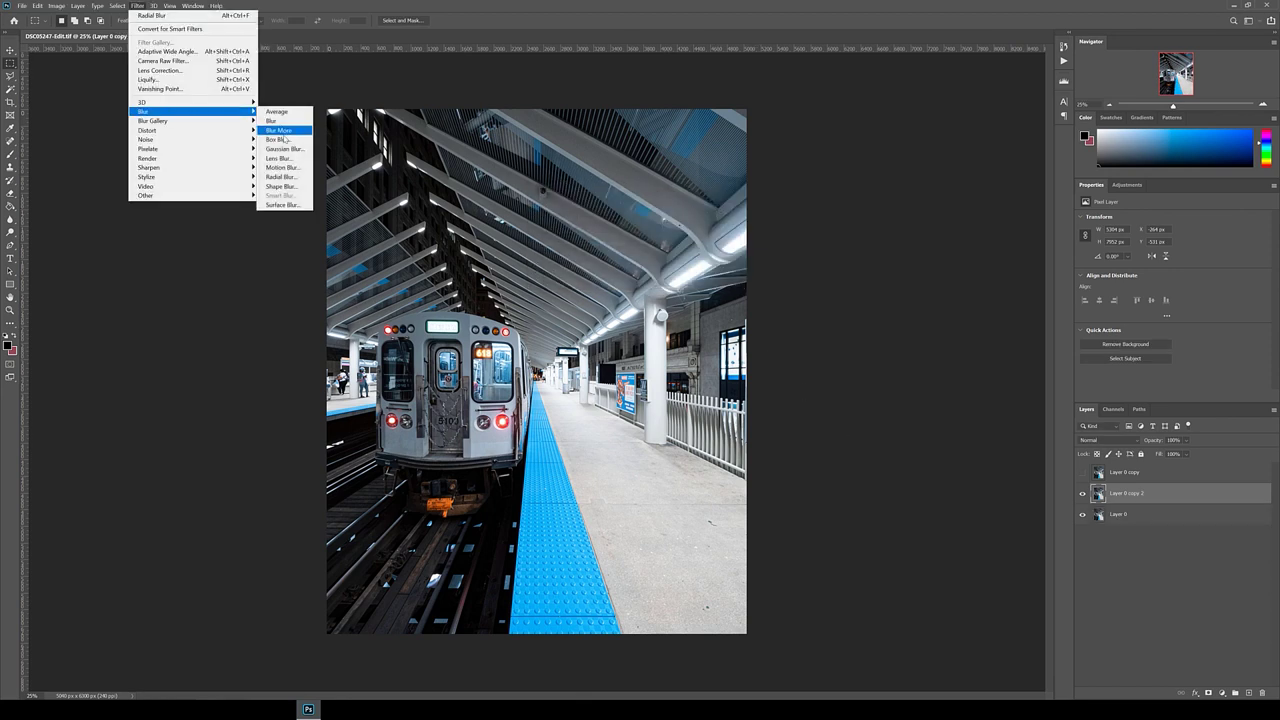
click(280, 177)
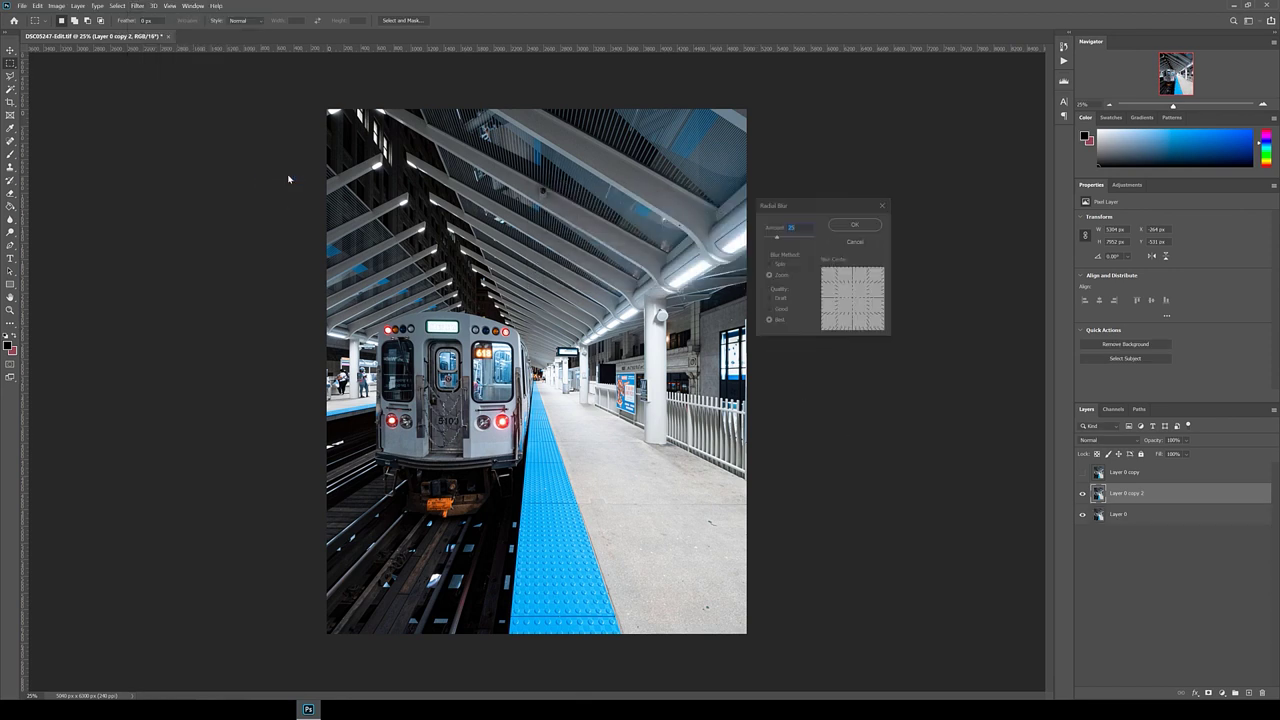
click(853, 302)
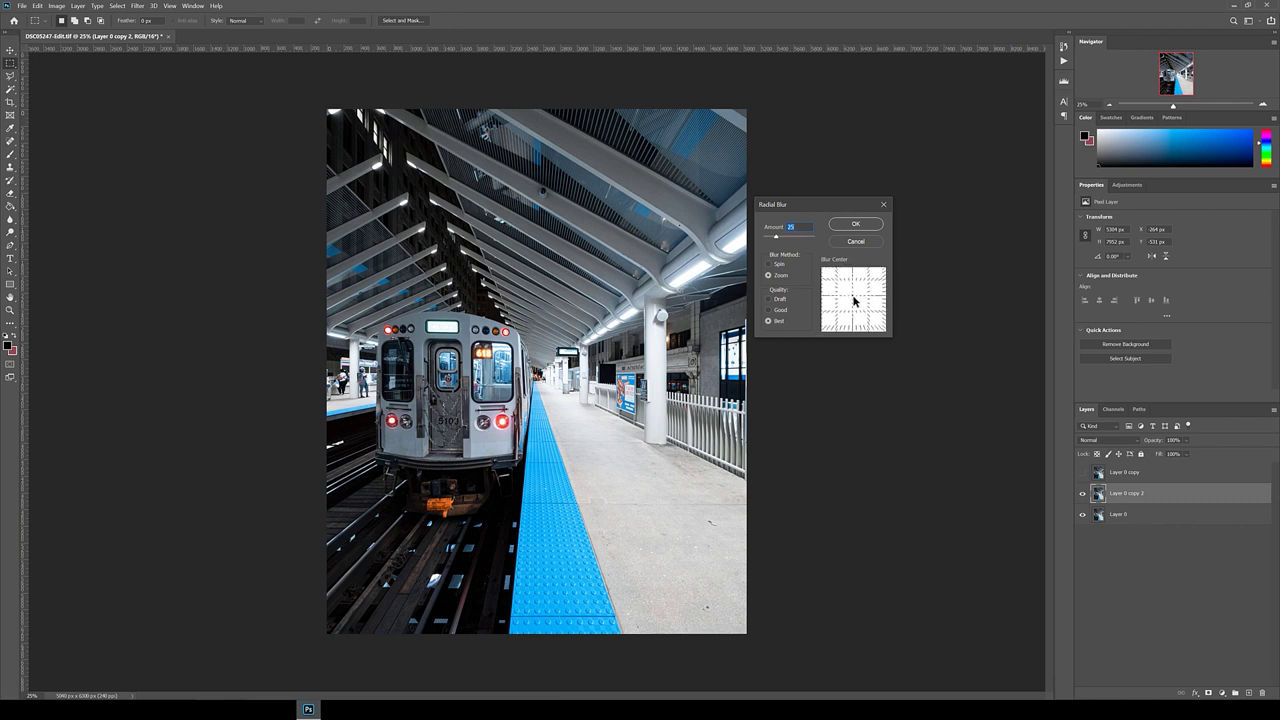
click(854, 300)
click(858, 225)
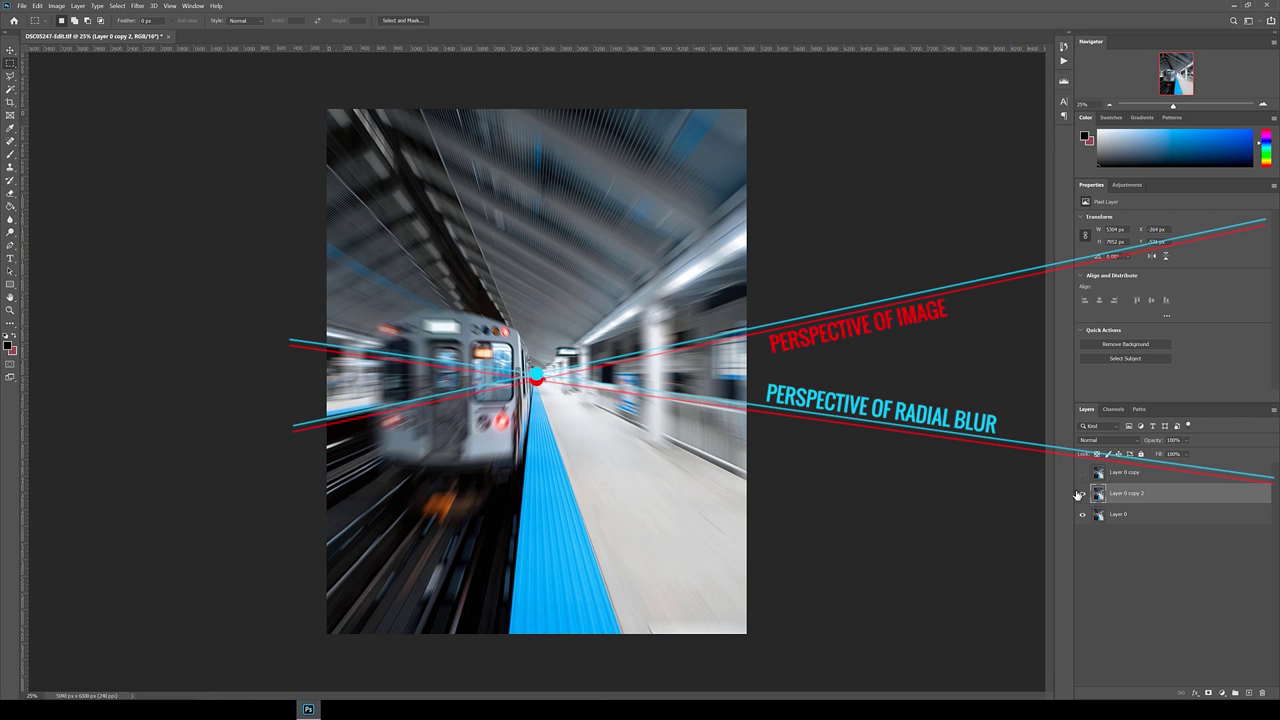
Hide Layer 0 copy 2 and select Layer 0 again
click(1082, 493)
click(1146, 515)
right_click(1146, 518)
Create Layer 0 copy 3 and give it a default-centred 25-amount zoom radial blur
click(1165, 134)
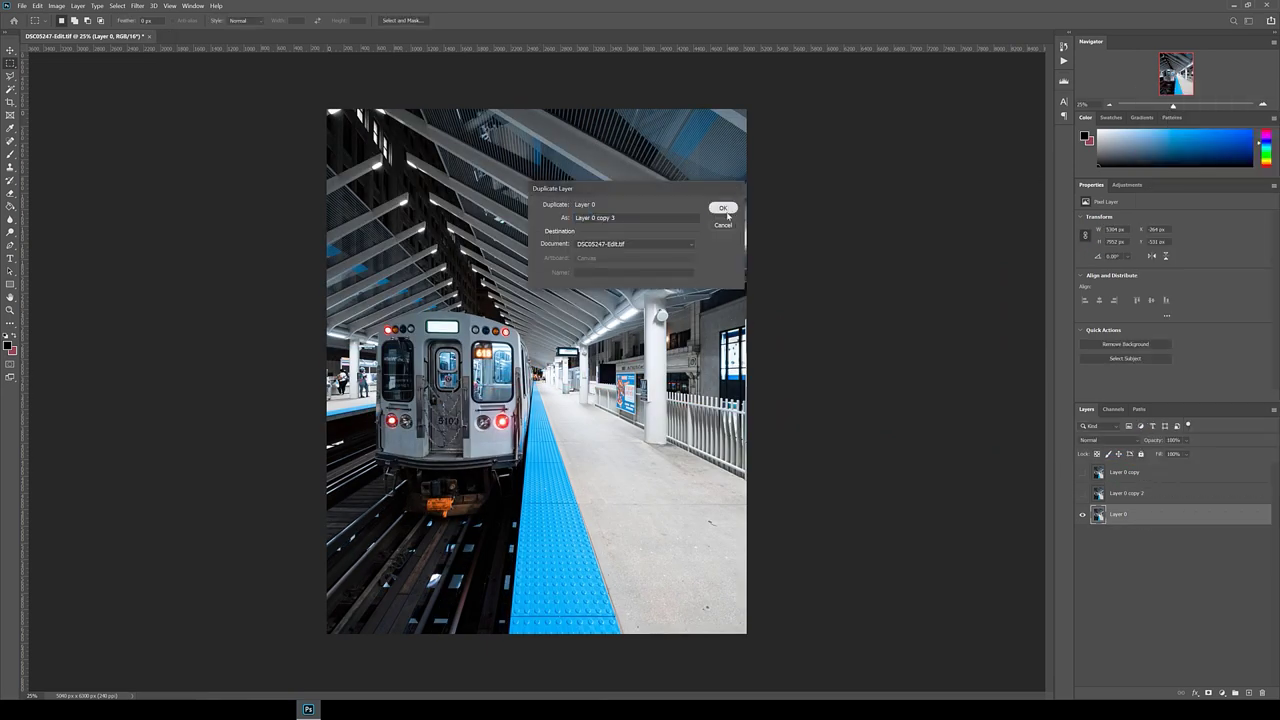
click(724, 211)
click(137, 5)
mouse_move(170, 111)
click(284, 176)
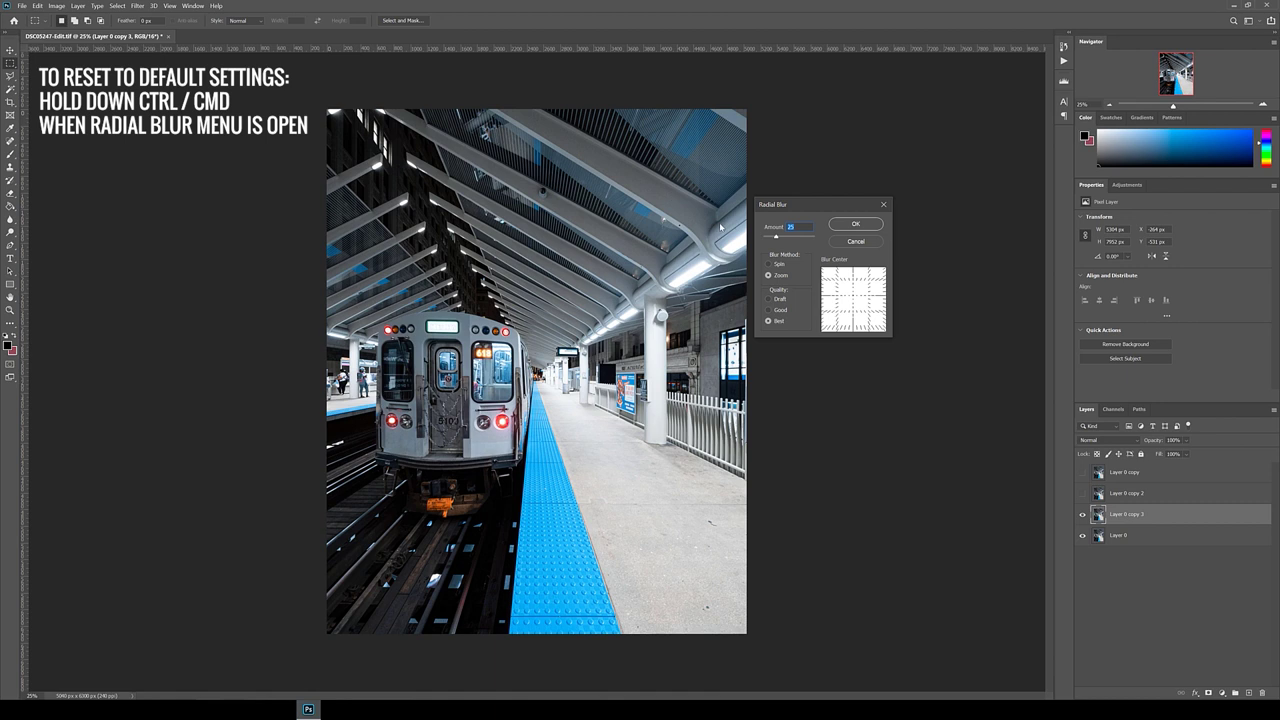
key(ctrl)
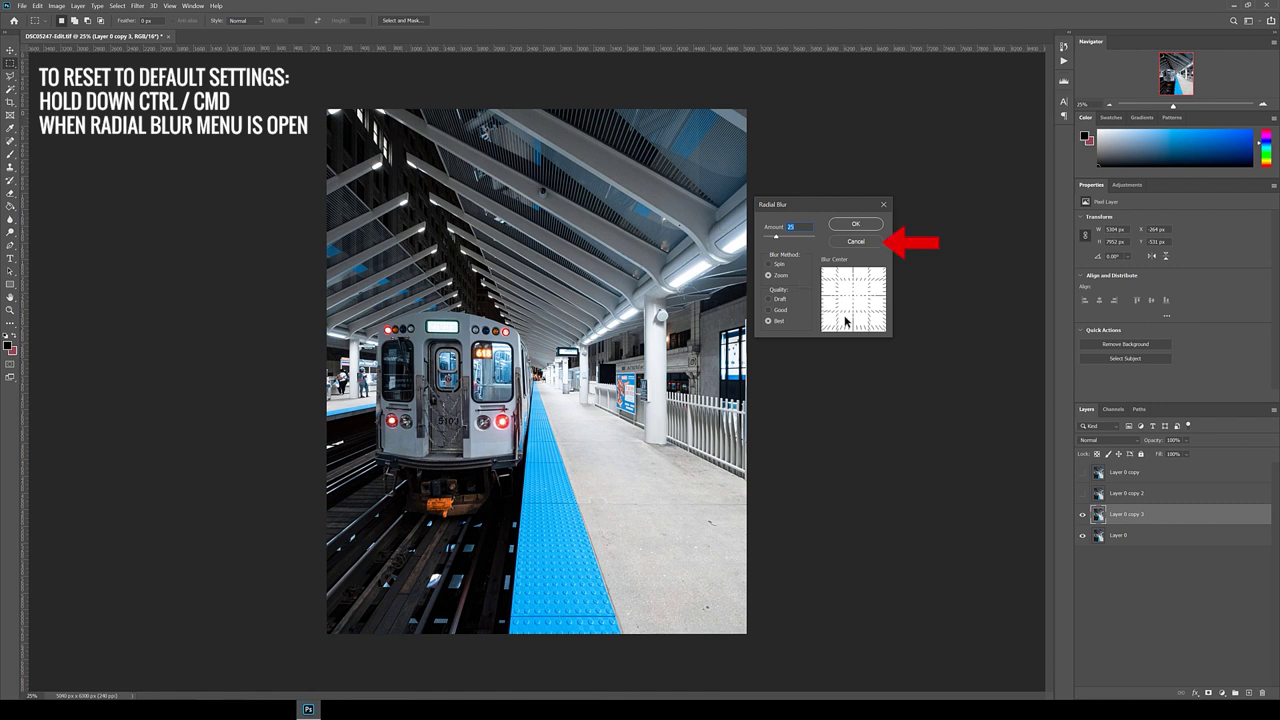
click(871, 226)
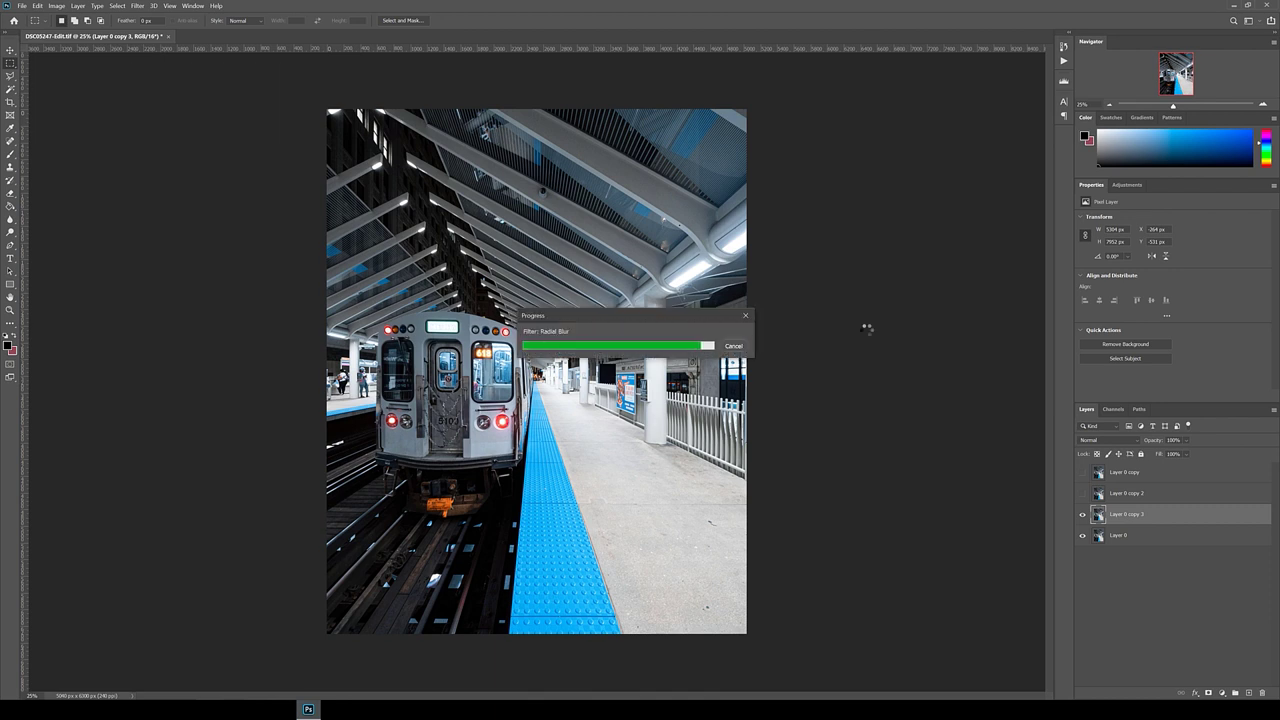
Hide the blurred copy, duplicate Layer 0, and zoom-blur the new copy at amount 100
click(1082, 514)
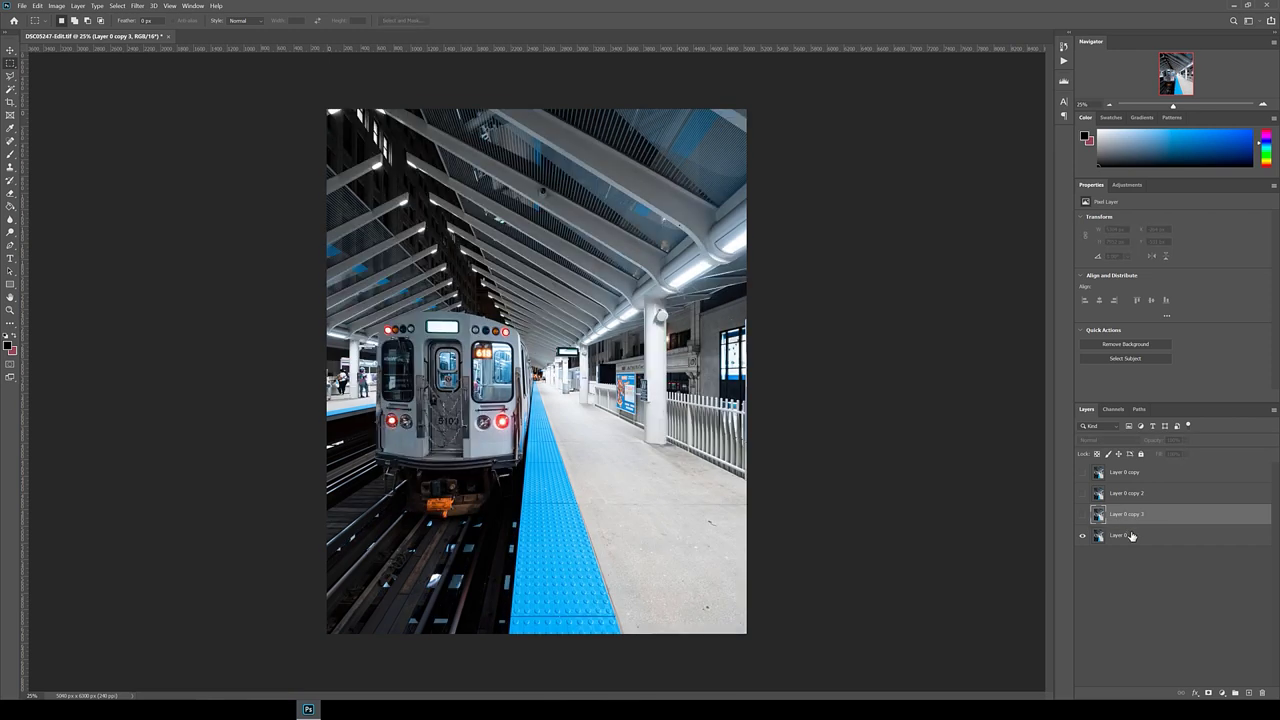
right_click(1131, 536)
click(1175, 150)
key(Return)
click(137, 5)
mouse_move(200, 111)
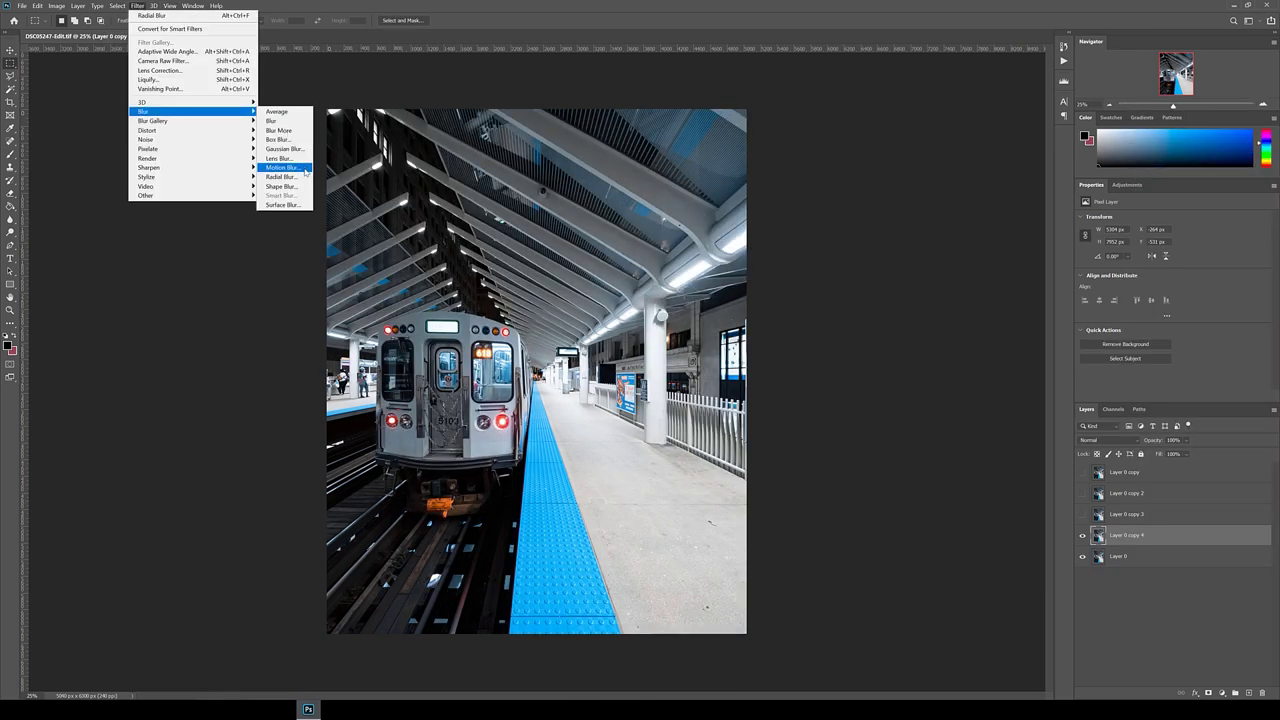
click(281, 176)
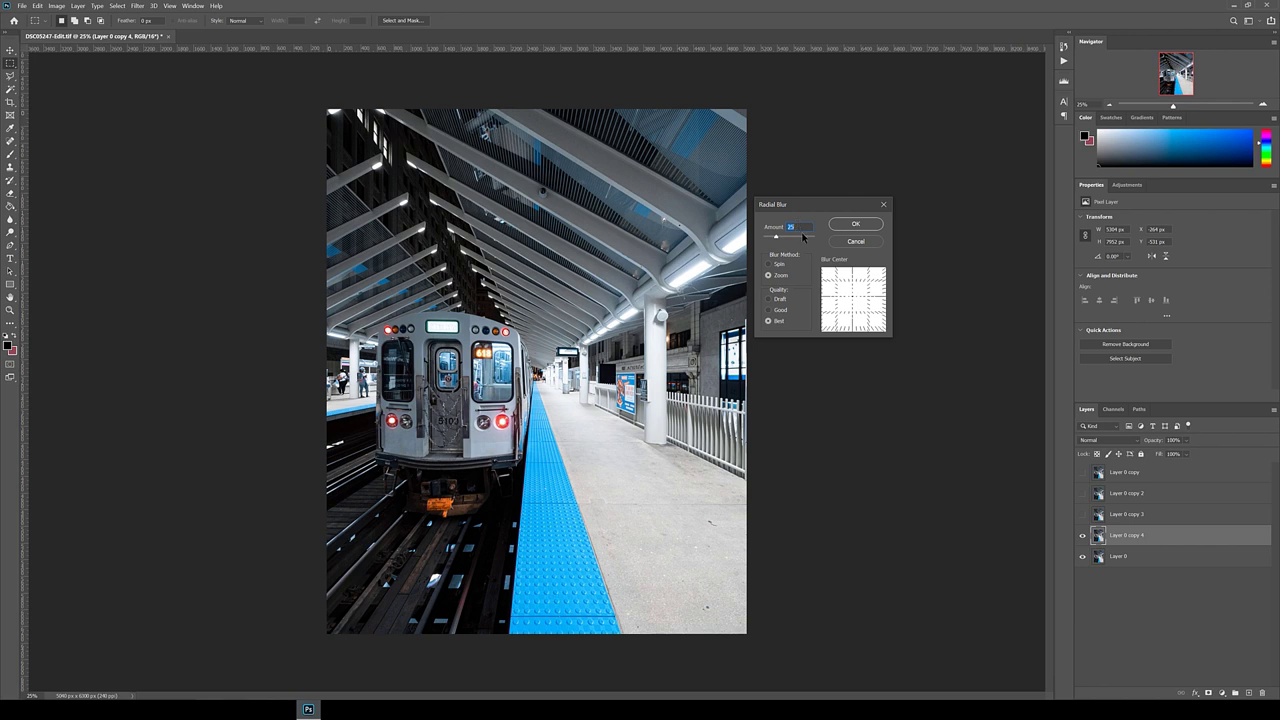
text(100)
click(853, 223)
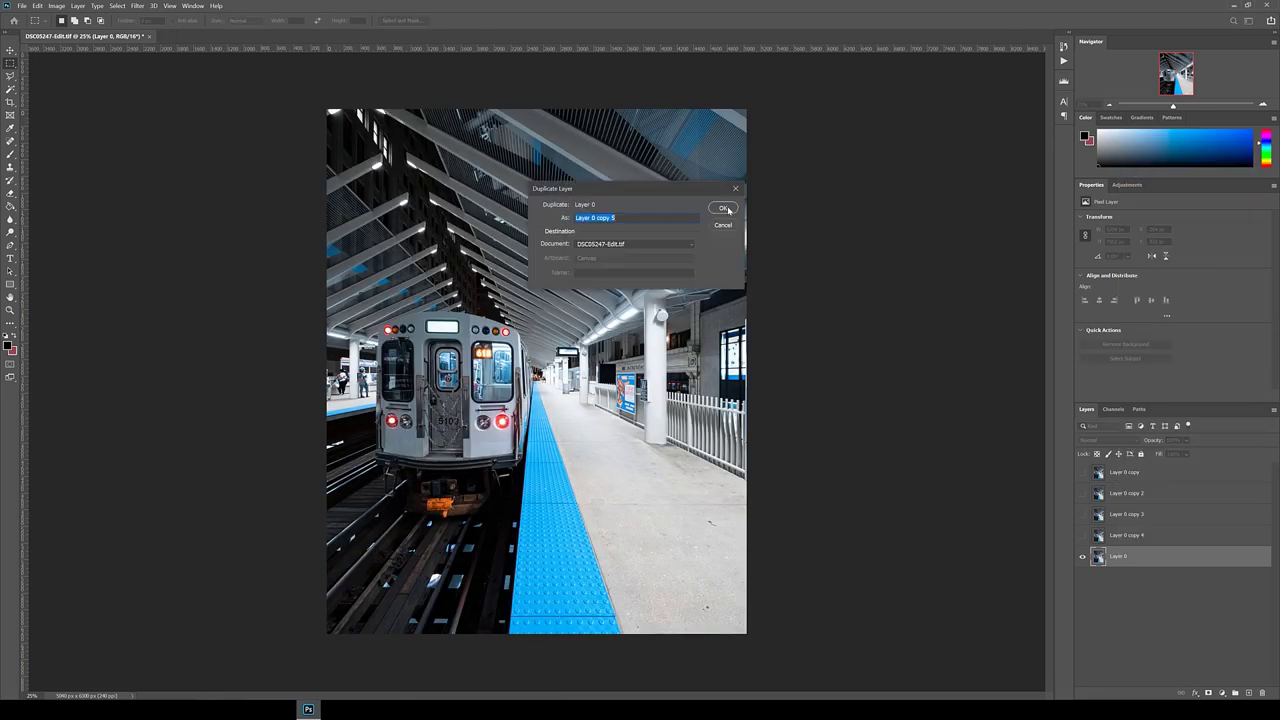
Apply a second radial zoom blur at amount 50 to another copy
key(Return)
click(137, 5)
click(285, 177)
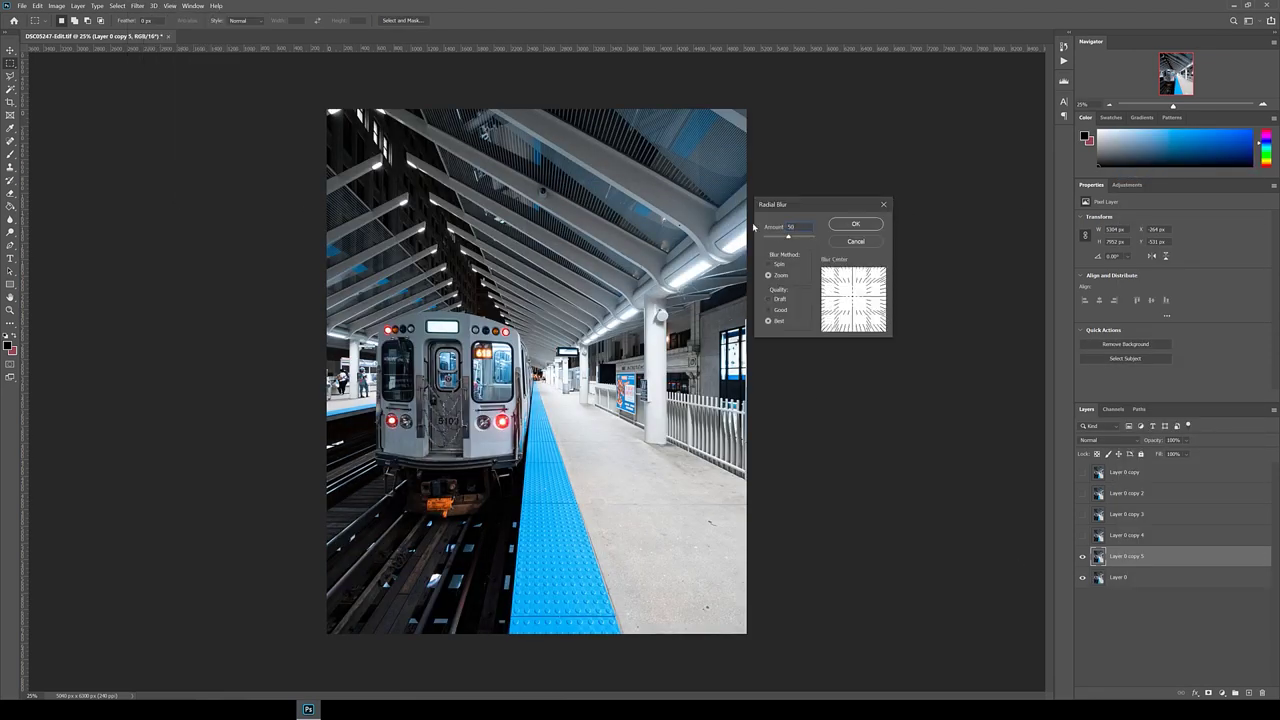
click(845, 226)
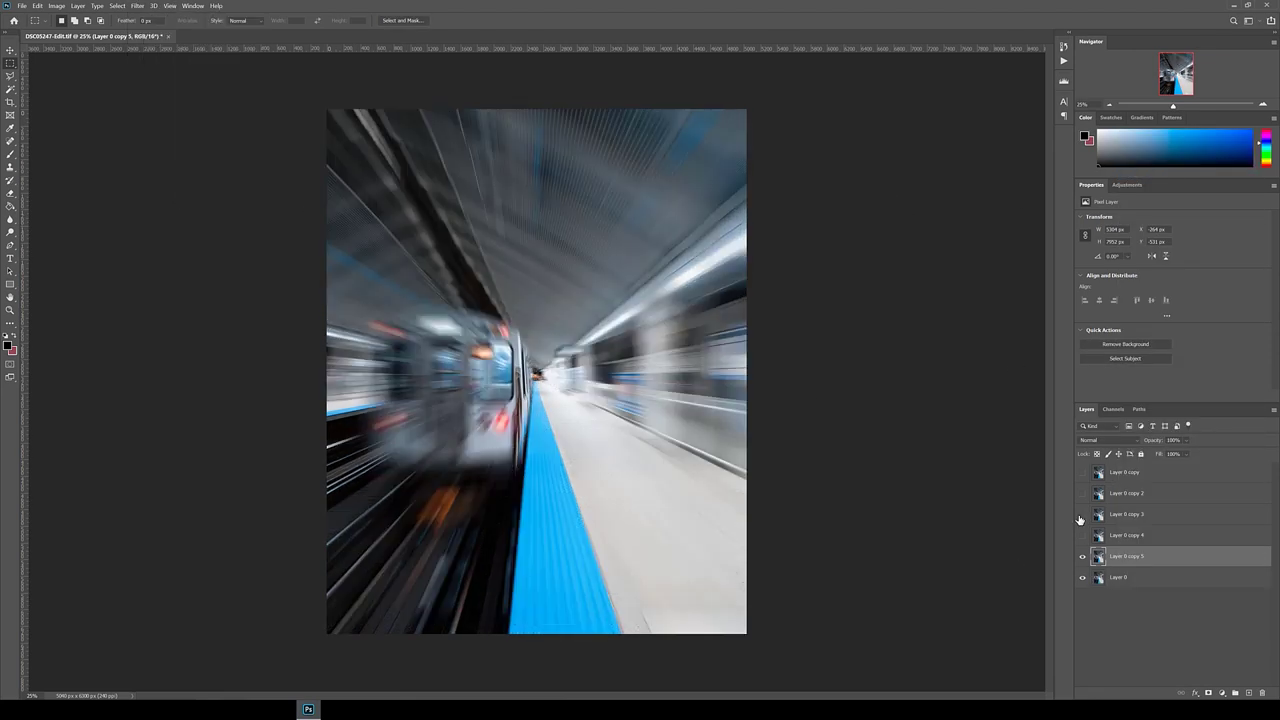
Toggle the amount-100 copy to compare, then select Layer 0 copy 4 for renaming
click(1081, 537)
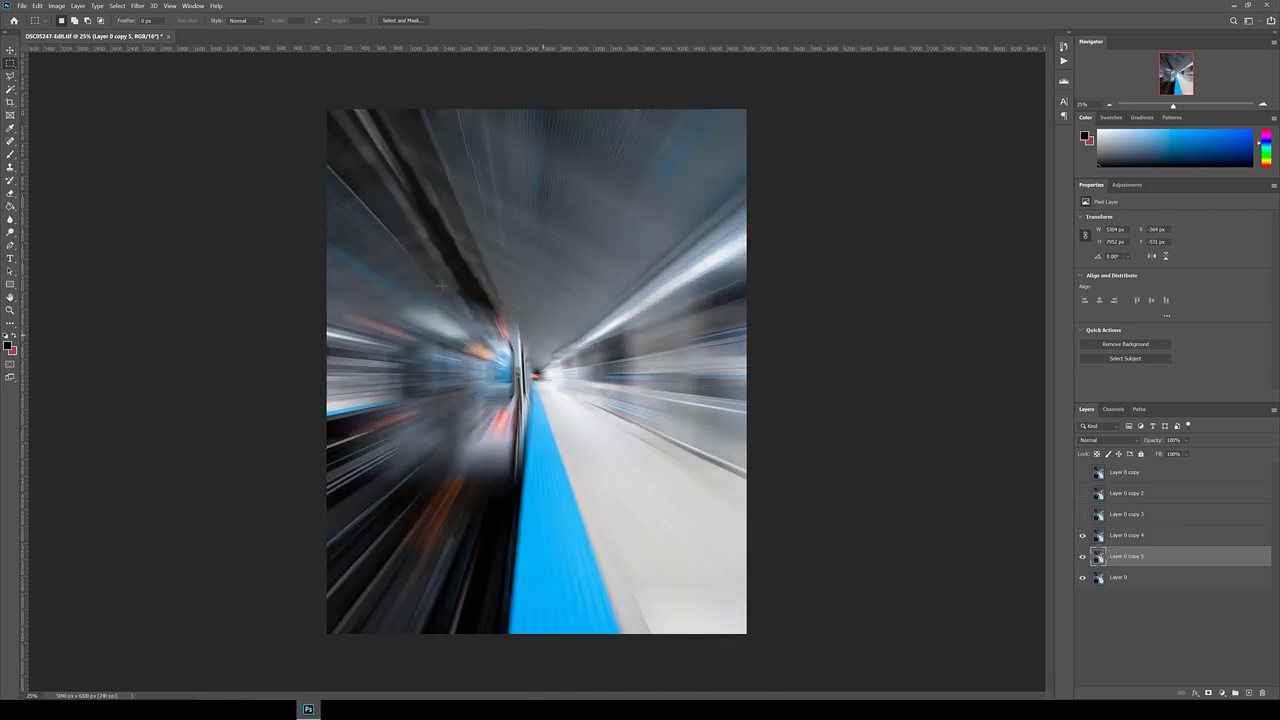
click(1082, 537)
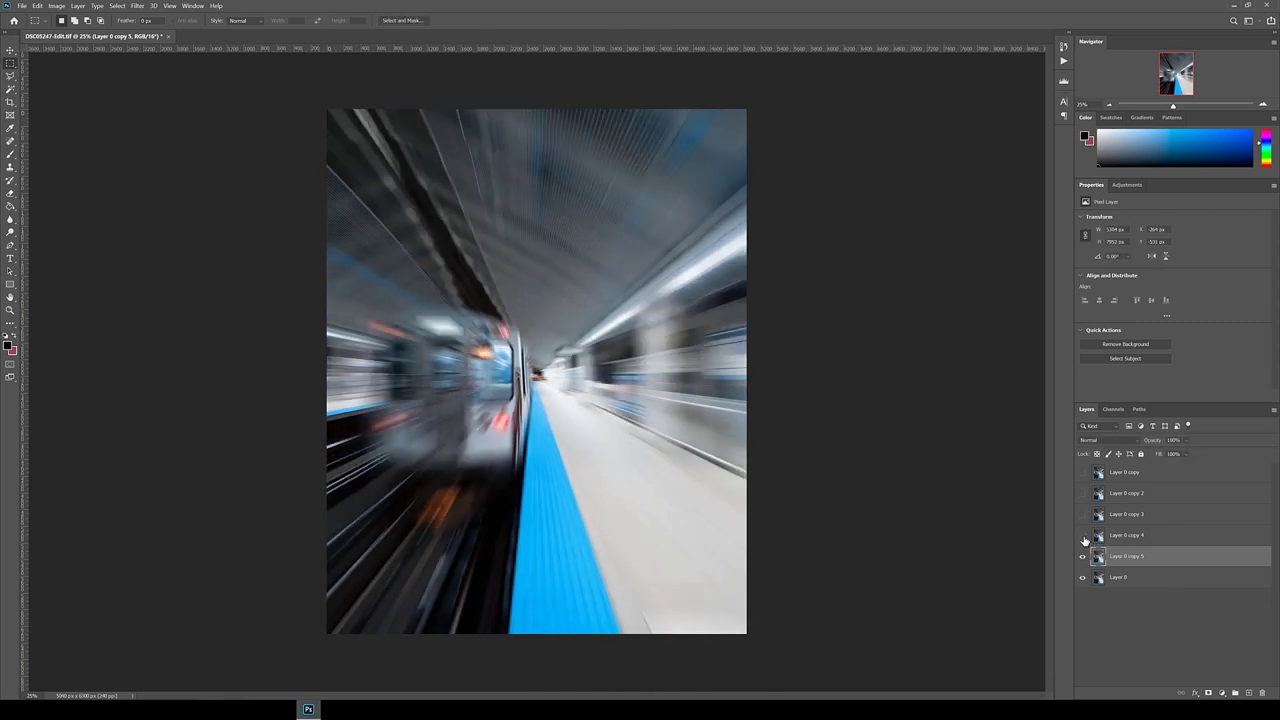
click(1082, 537)
click(1087, 538)
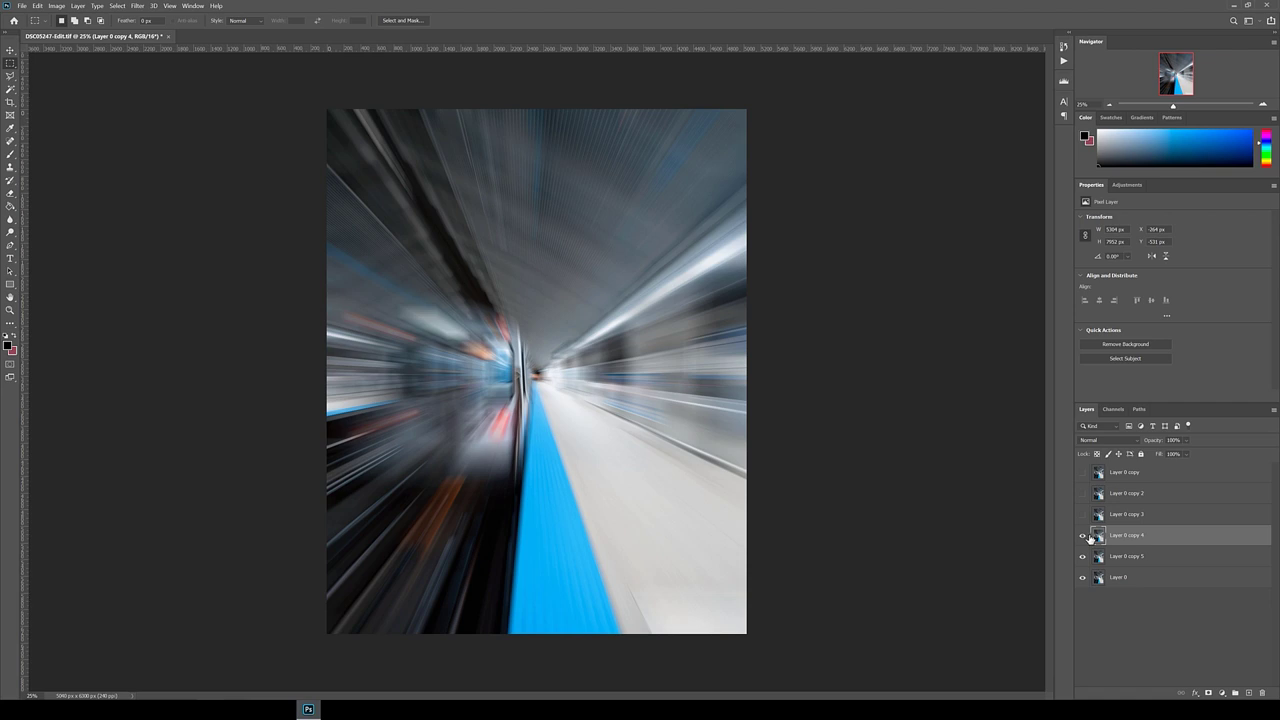
double_click(1126, 536)
Rename the layers 'radial blur 100', 'radial blur 50' and 'background'
text(ta00)
key(Tab)
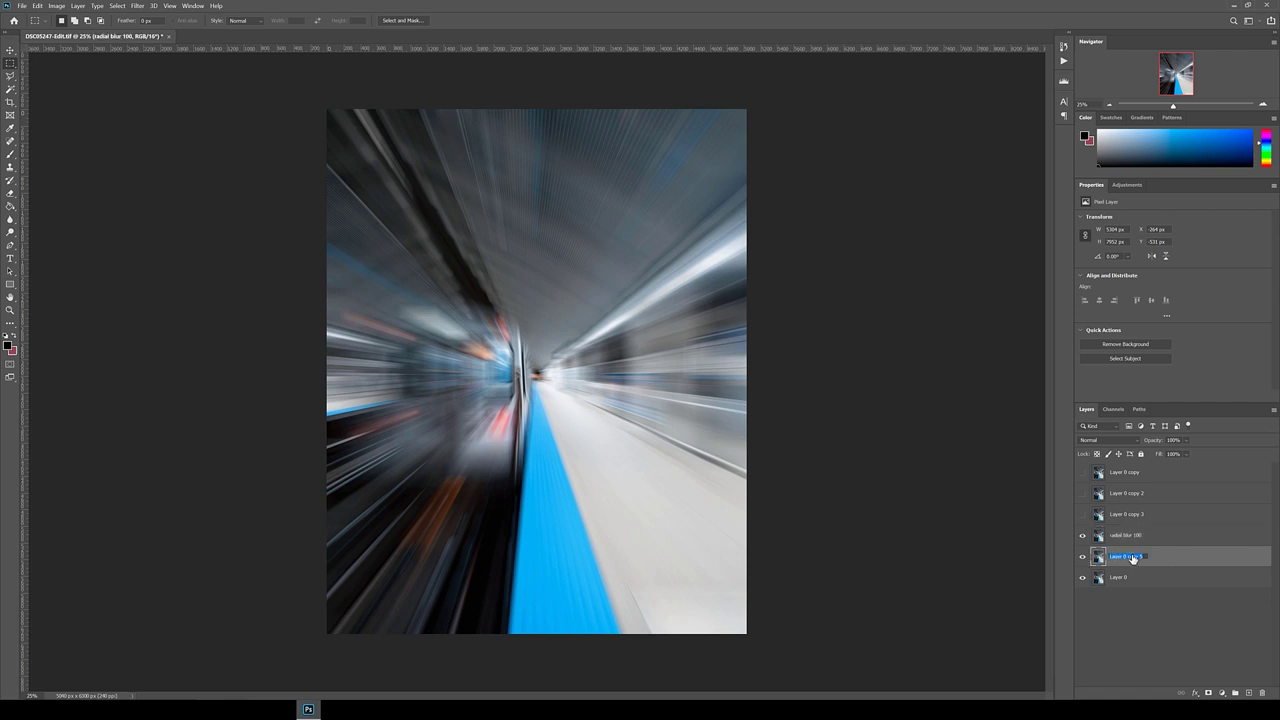
text(radial blur 50)
key(Tab)
text(r)
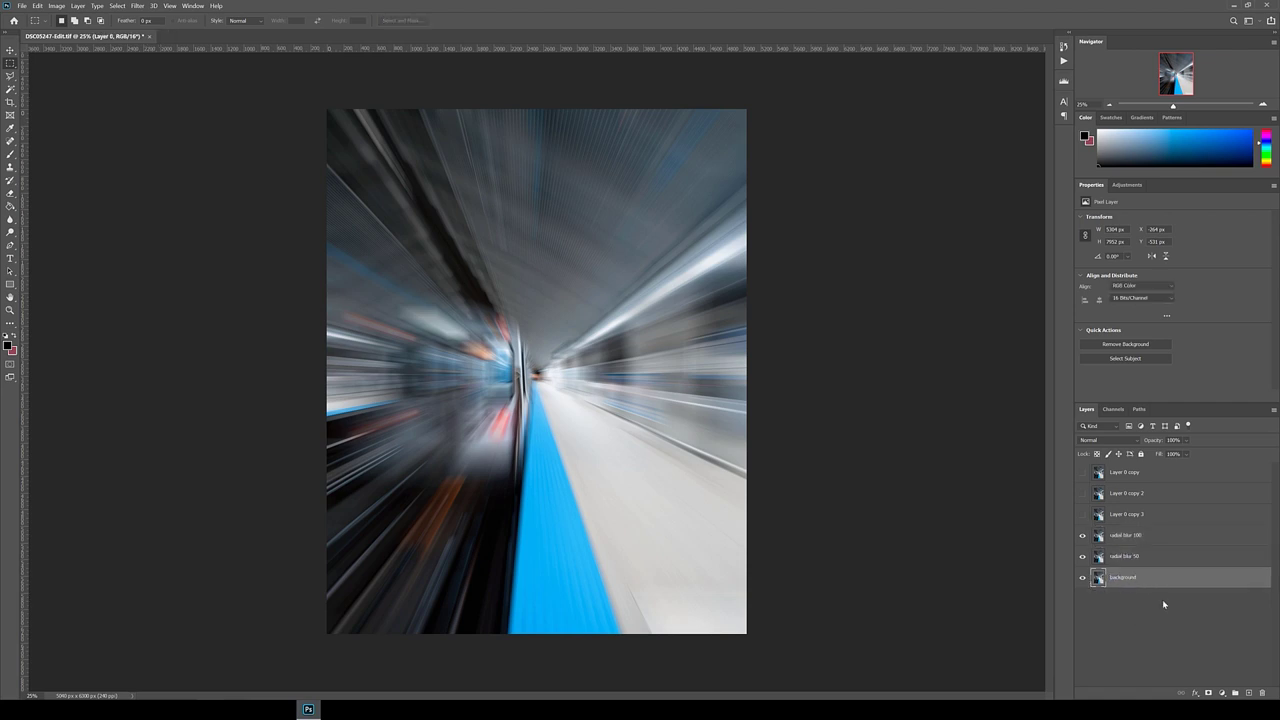
click(1118, 537)
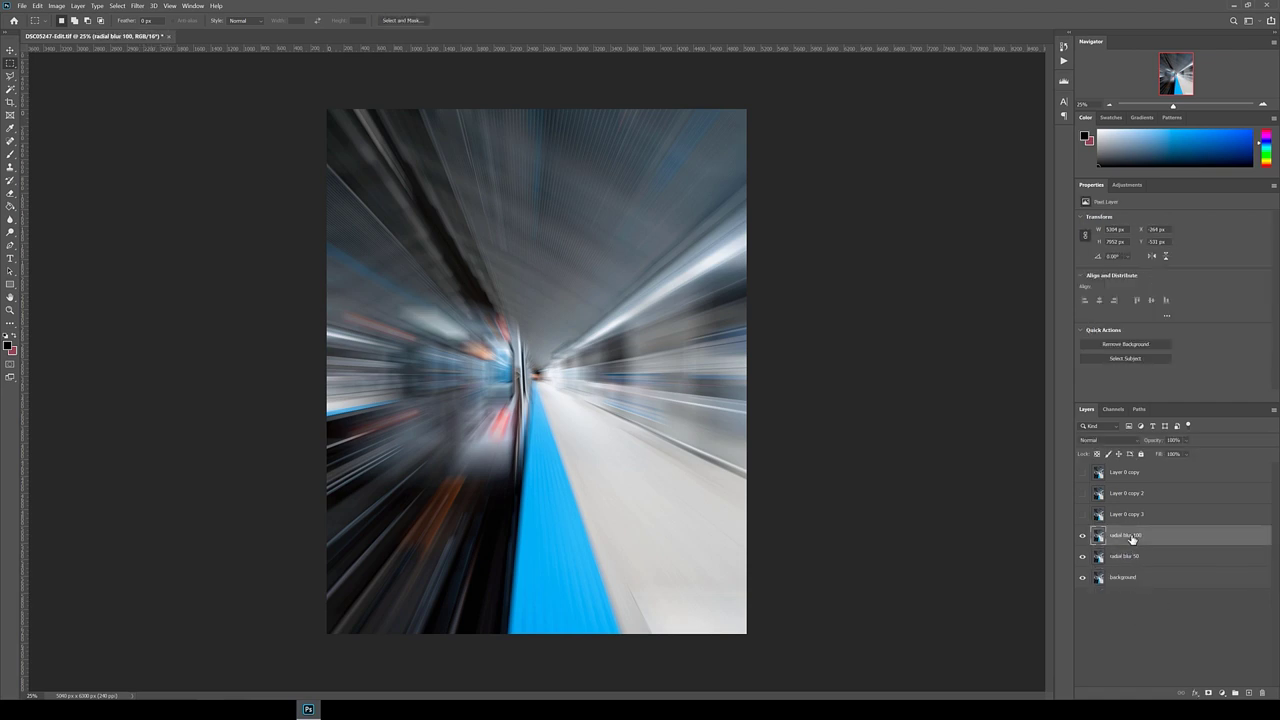
Mask radial blur 100, painting black with a large brush around the centre, then hide the blur layers
click(1208, 693)
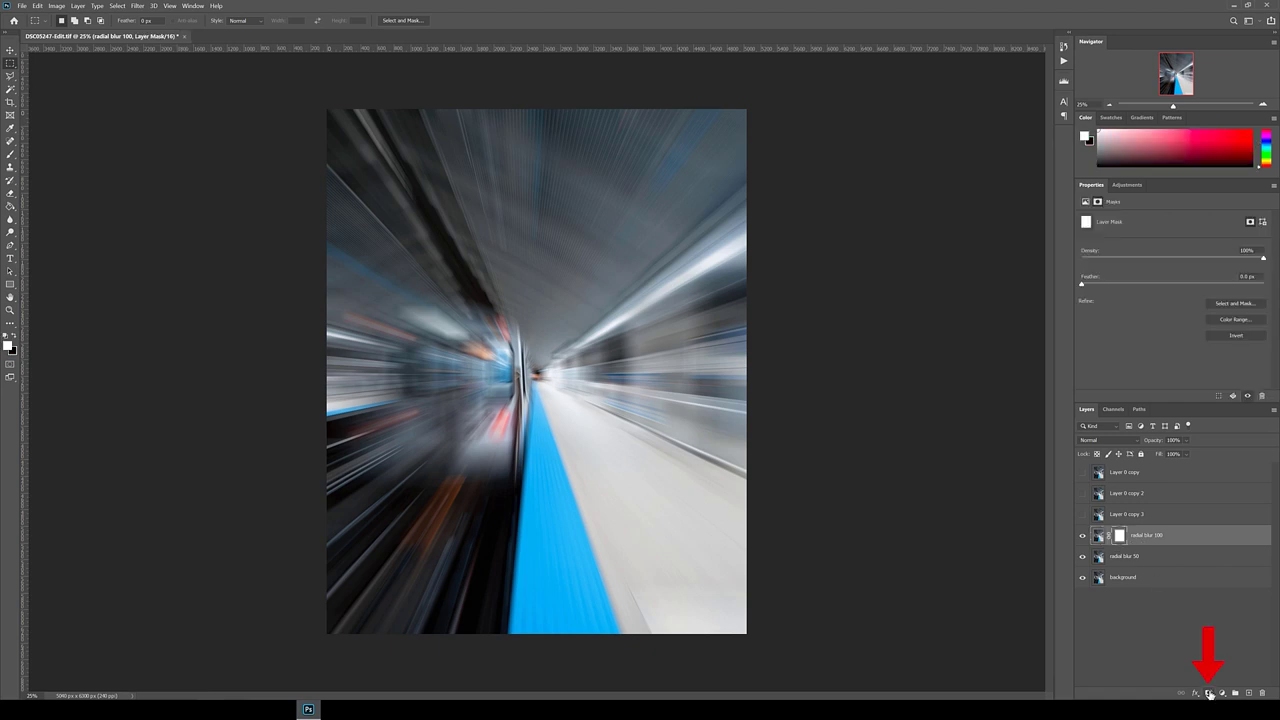
click(12, 155)
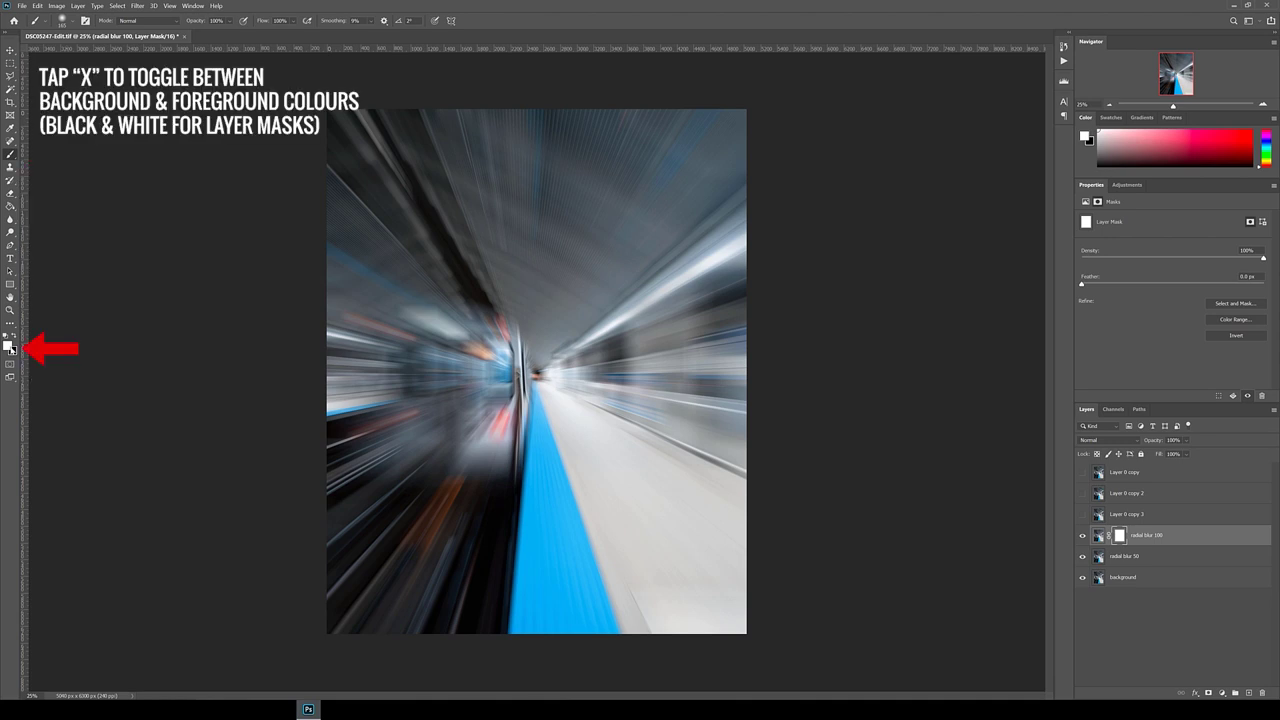
key(x)
right_click(639, 390)
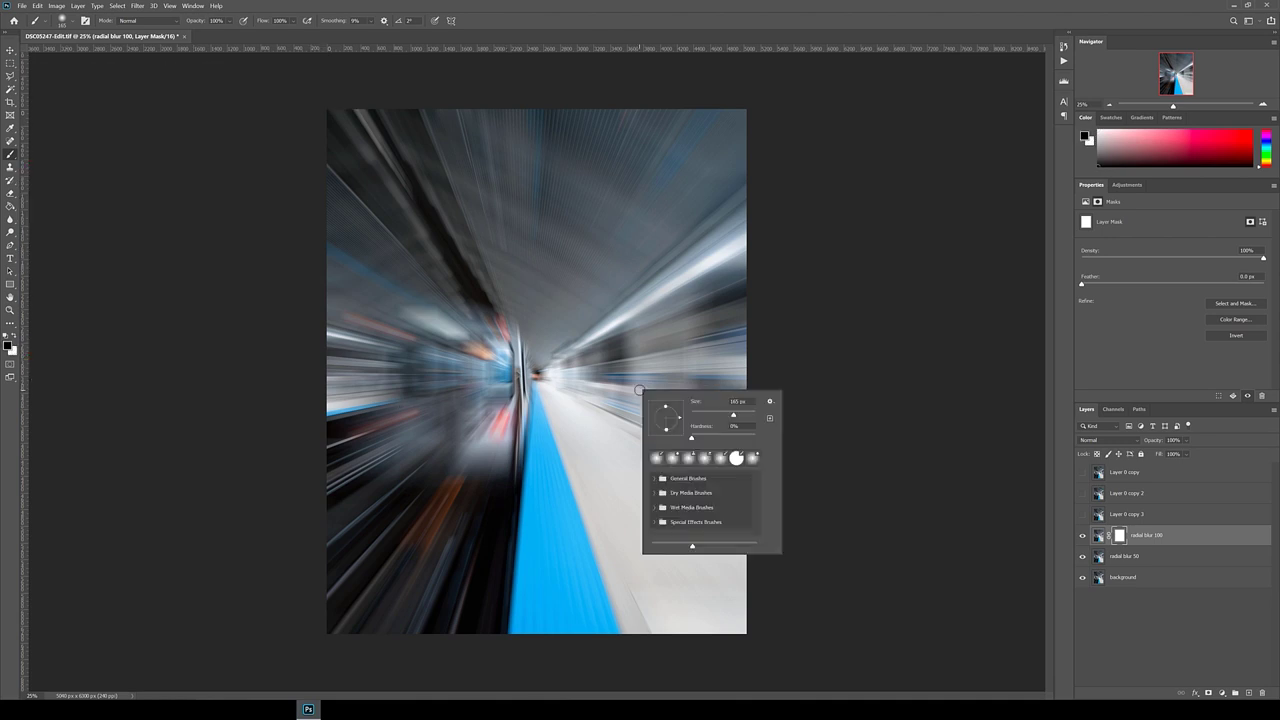
click(750, 415)
key(Return)
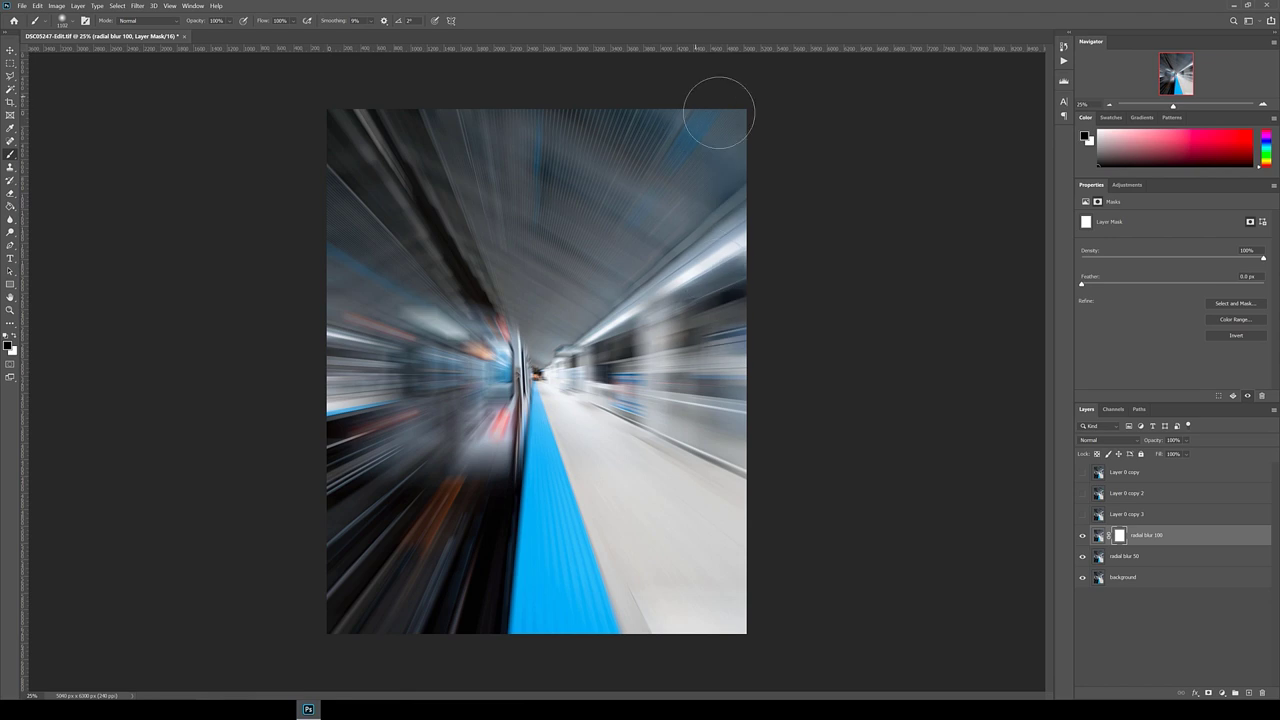
drag(714, 109, 720, 150)
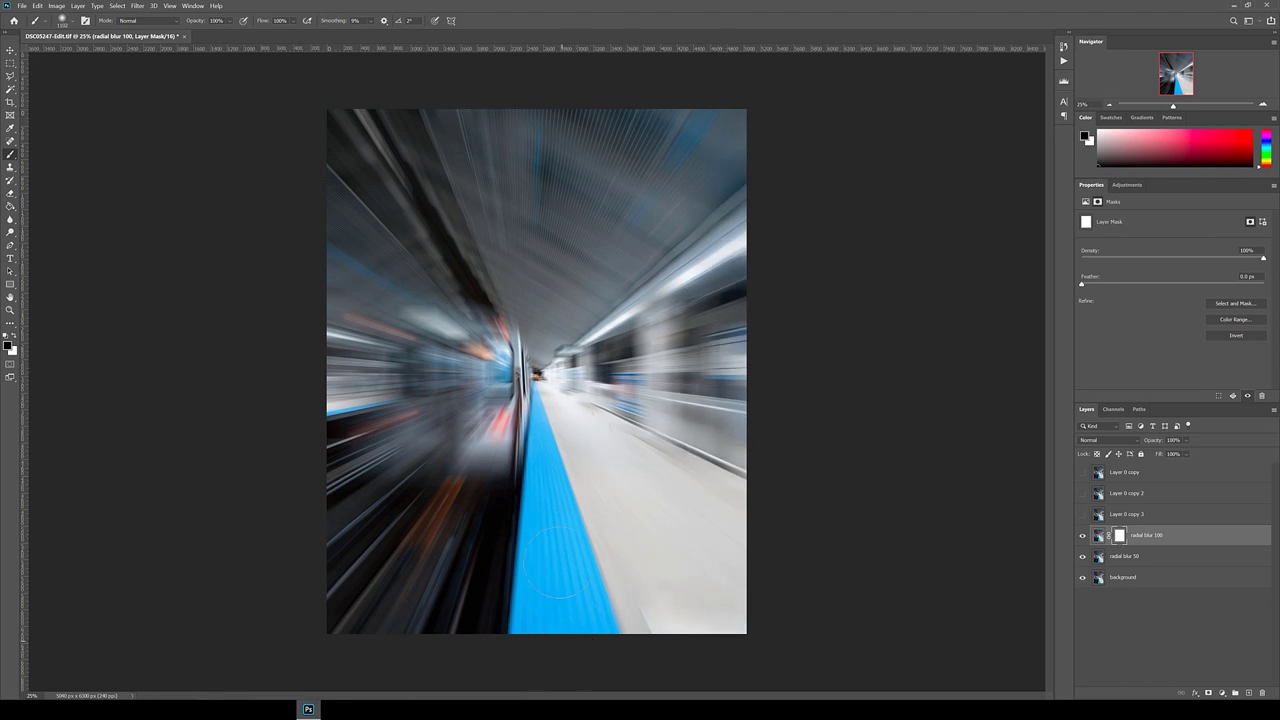
key(ctrl+i)
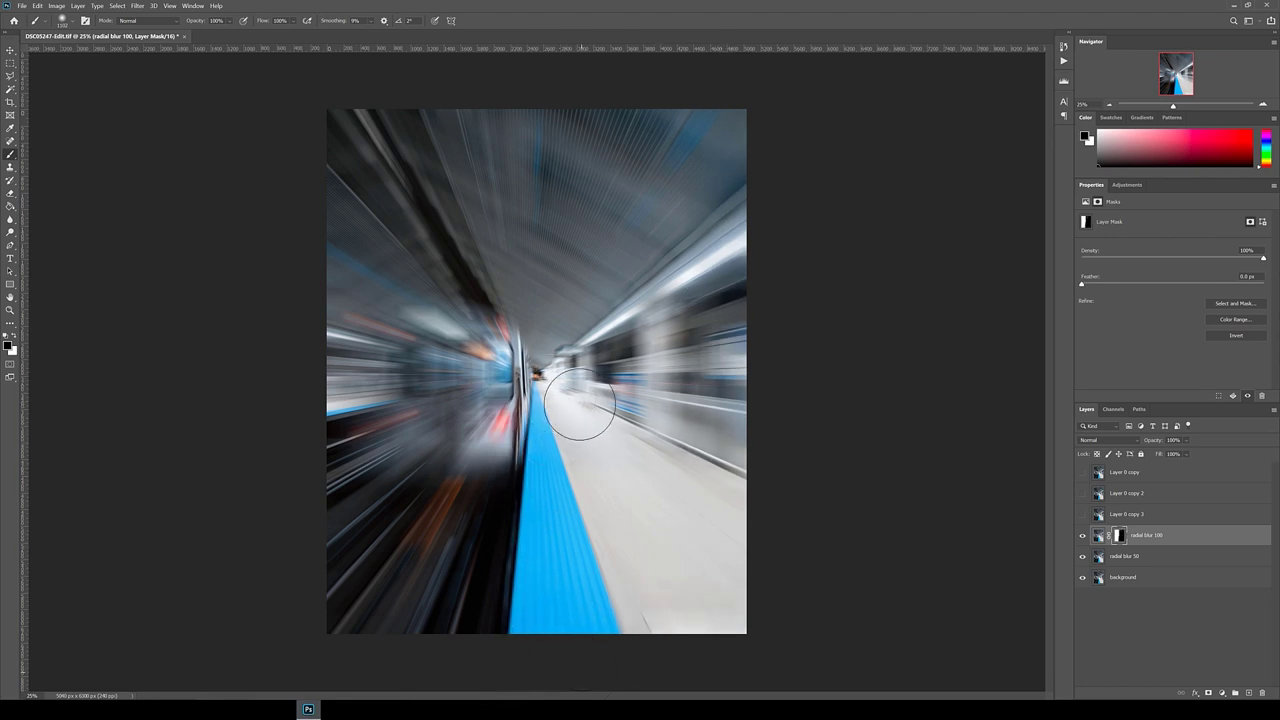
mouse_move(579, 404)
mouse_down()
mouse_move(618, 354)
mouse_move(540, 349)
mouse_move(605, 388)
mouse_up()
key(m)
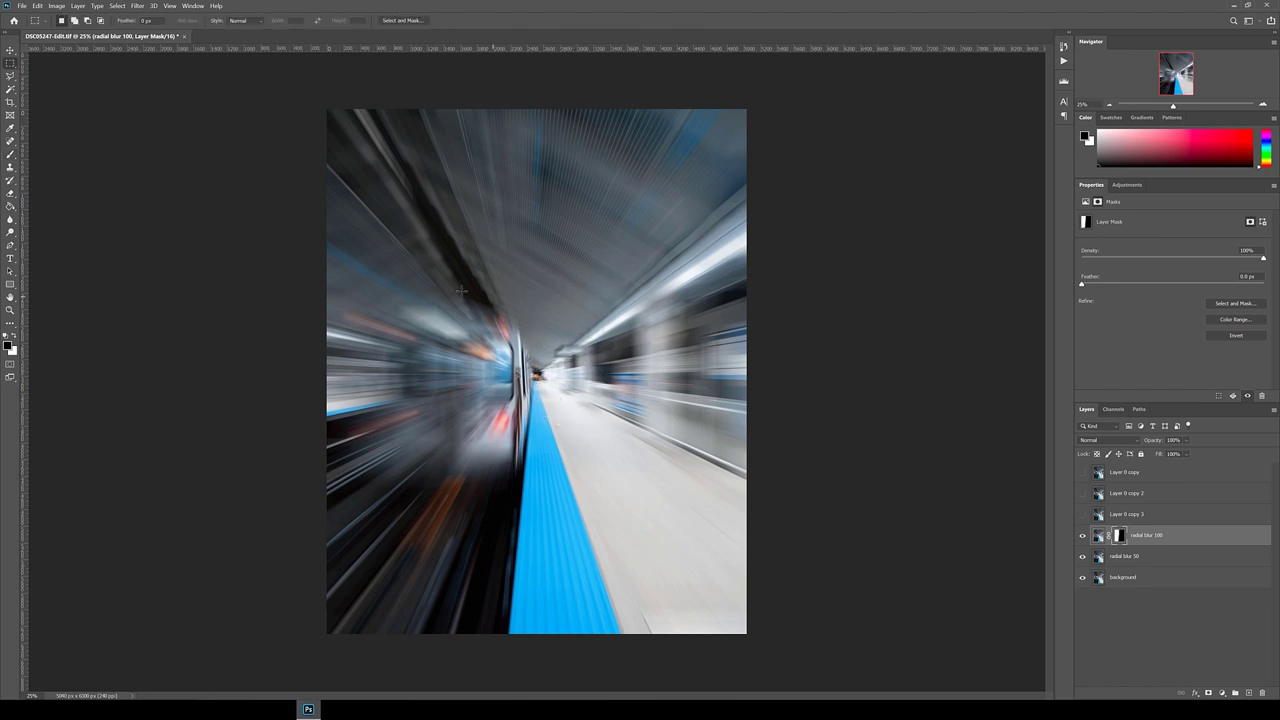
alt+click(1082, 577)
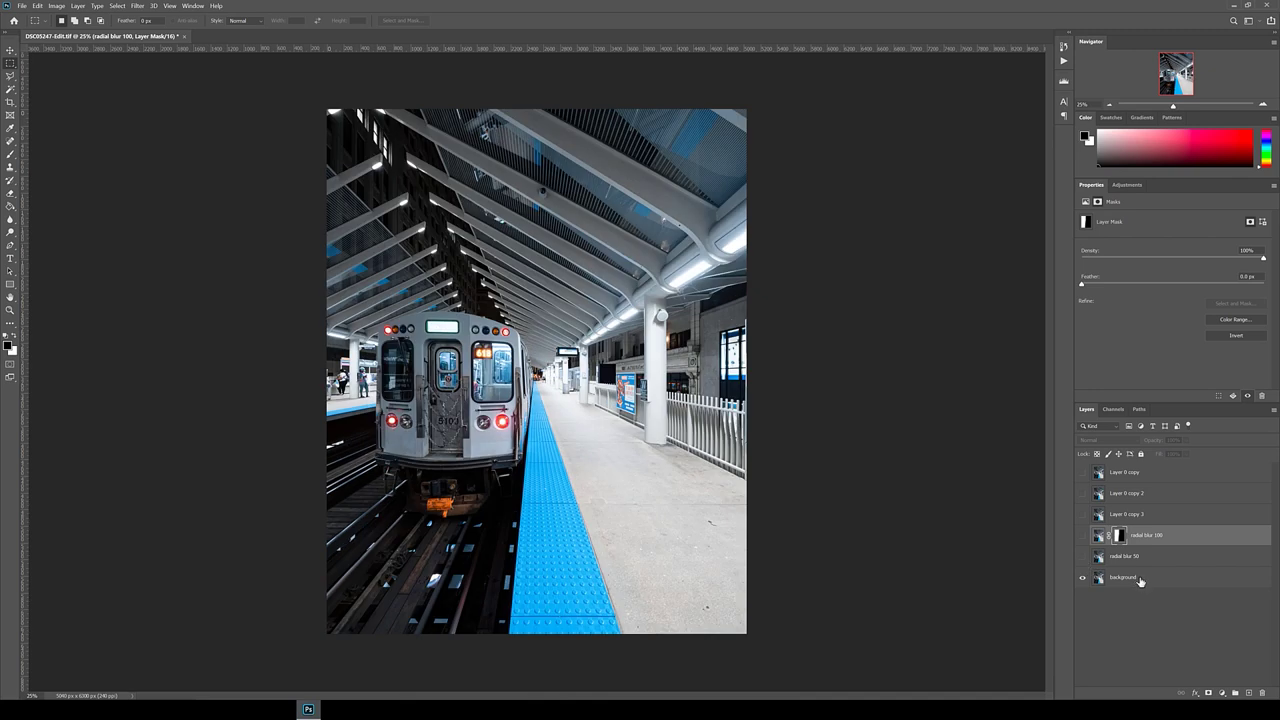
Copy a rectangle around the train from the background layer into new Layer 1
click(1141, 579)
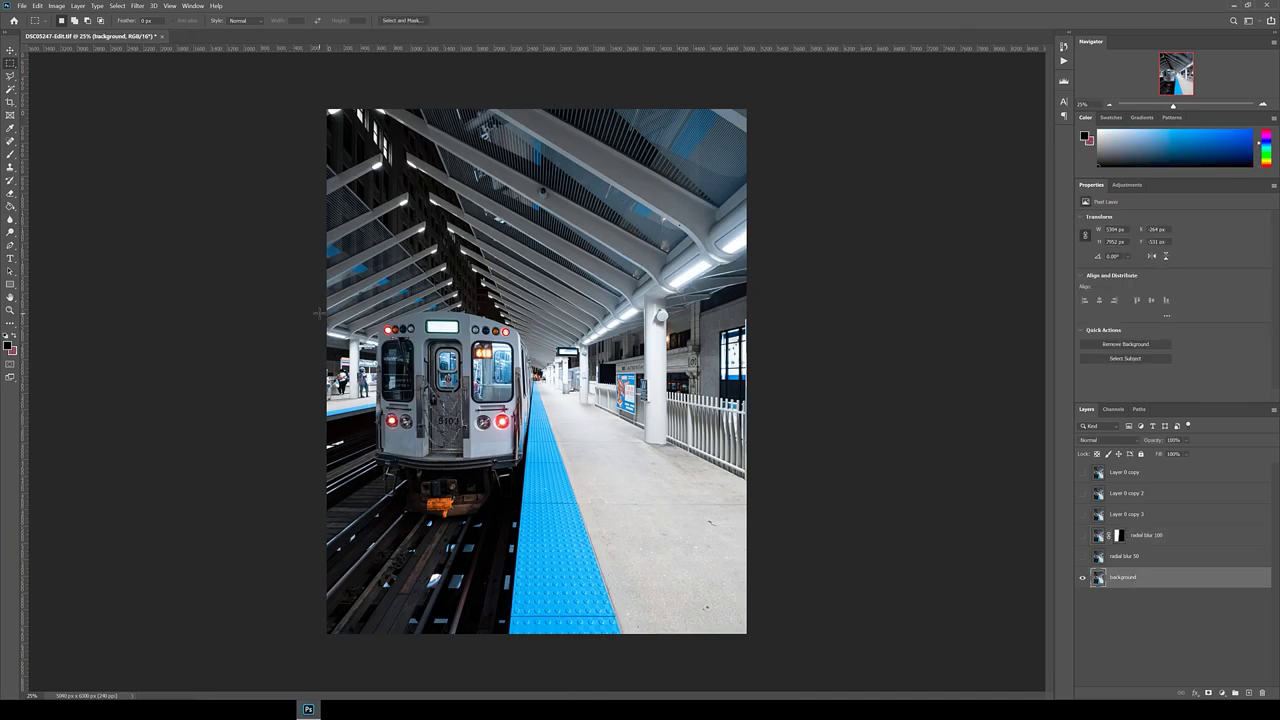
drag(358, 291, 546, 545)
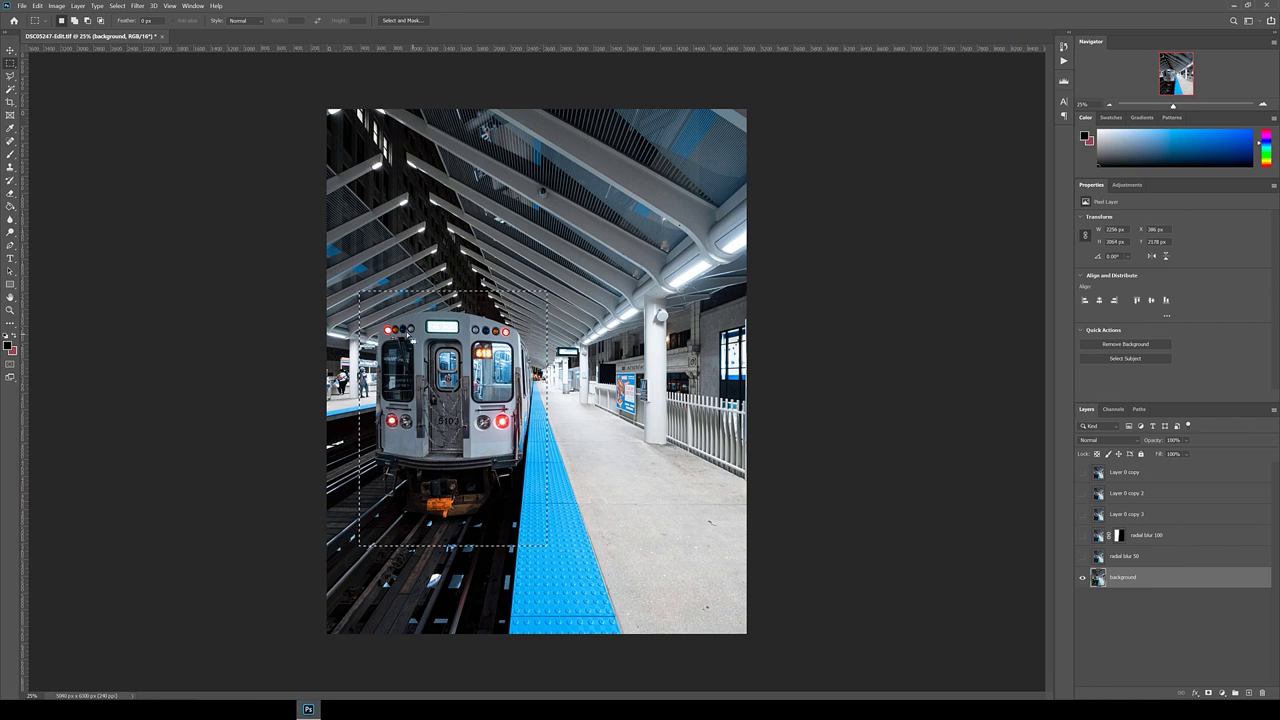
right_click(405, 331)
click(436, 400)
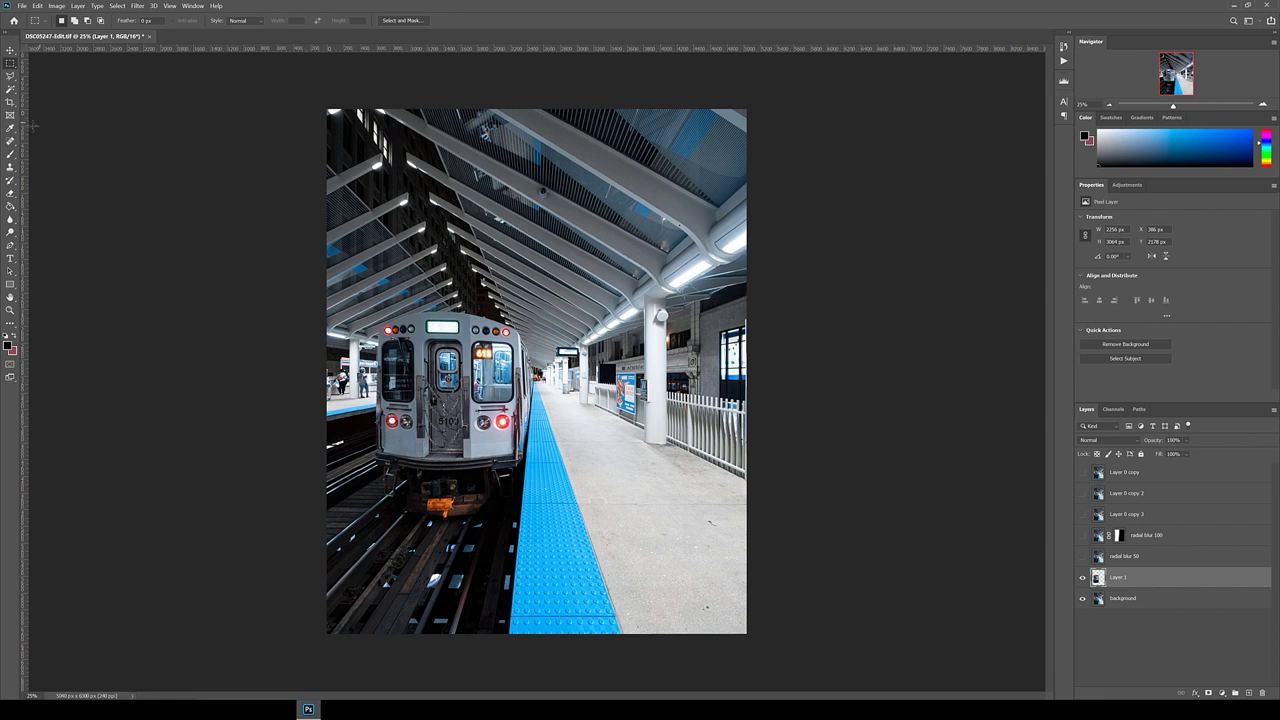
key(w)
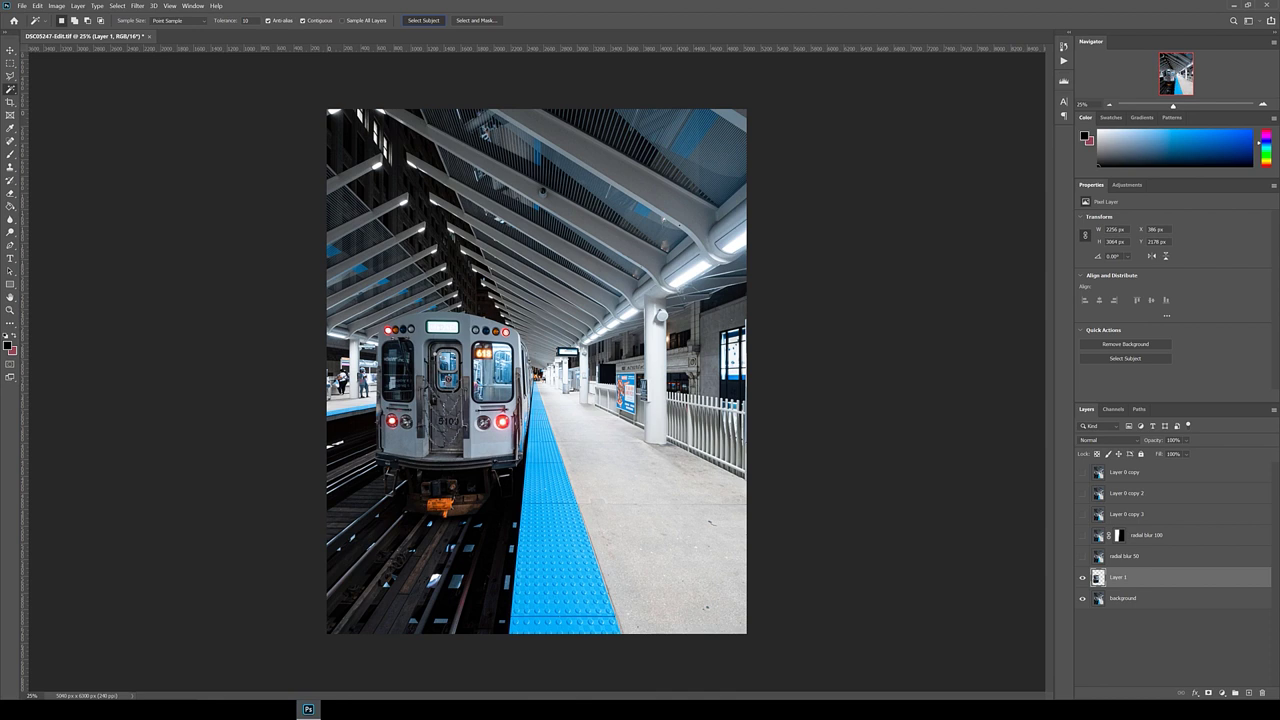
click(423, 20)
Add the couplers and bumper below the train to the selection with the Polygonal Lasso
key(ctrl+plus)
key(ctrl+plus)
key(ctrl+plus)
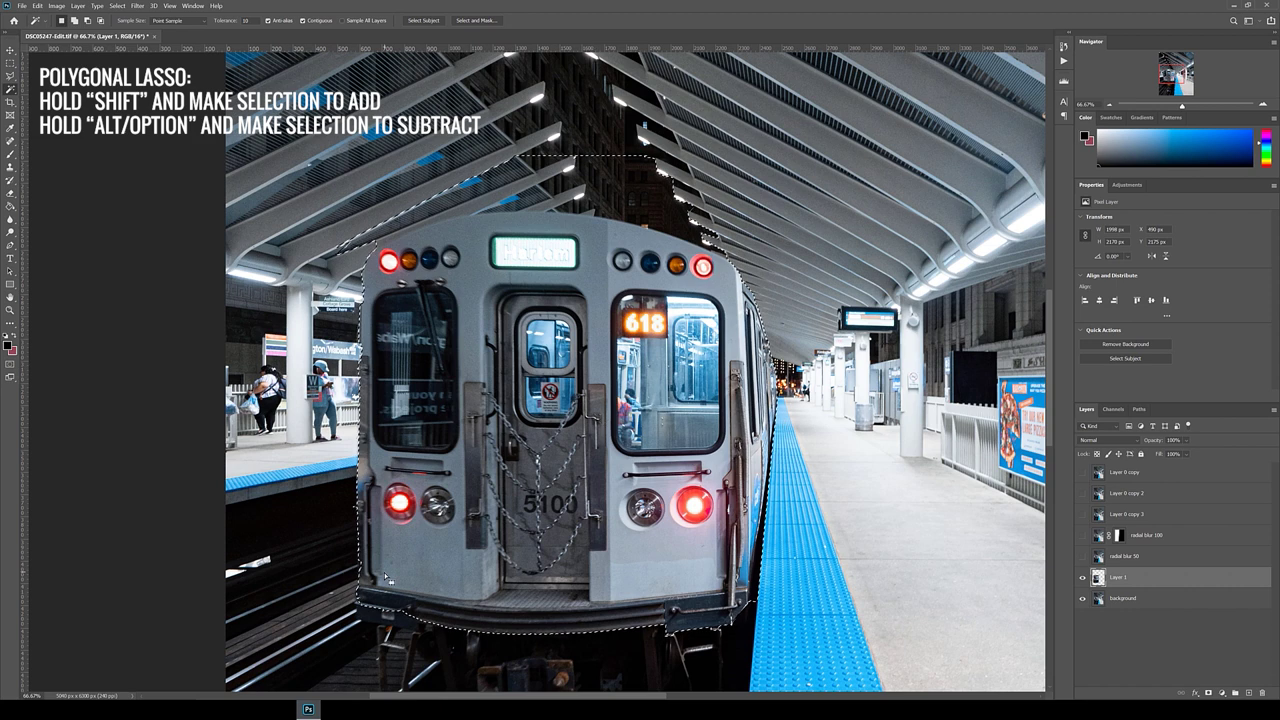
key(shift+l)
scroll(367, 437, down, 3)
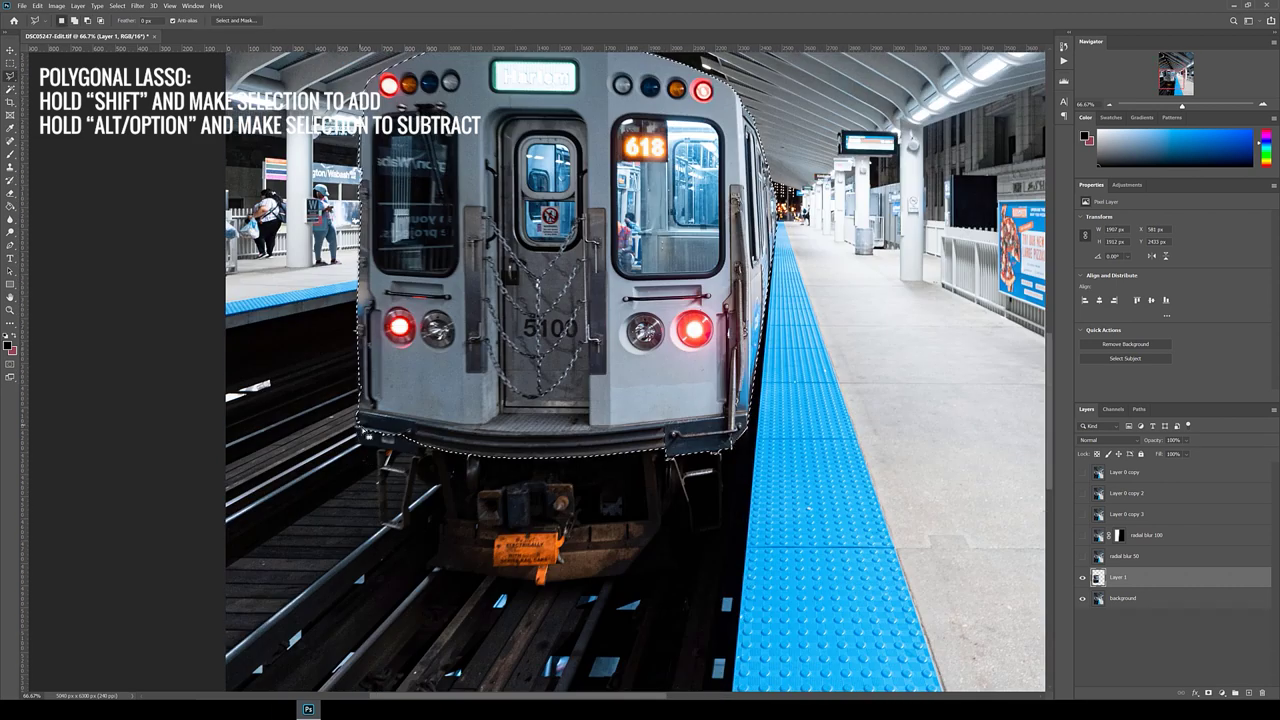
shift+click(380, 452)
click(382, 522)
click(408, 528)
click(432, 565)
click(624, 575)
click(700, 530)
click(718, 528)
click(380, 452)
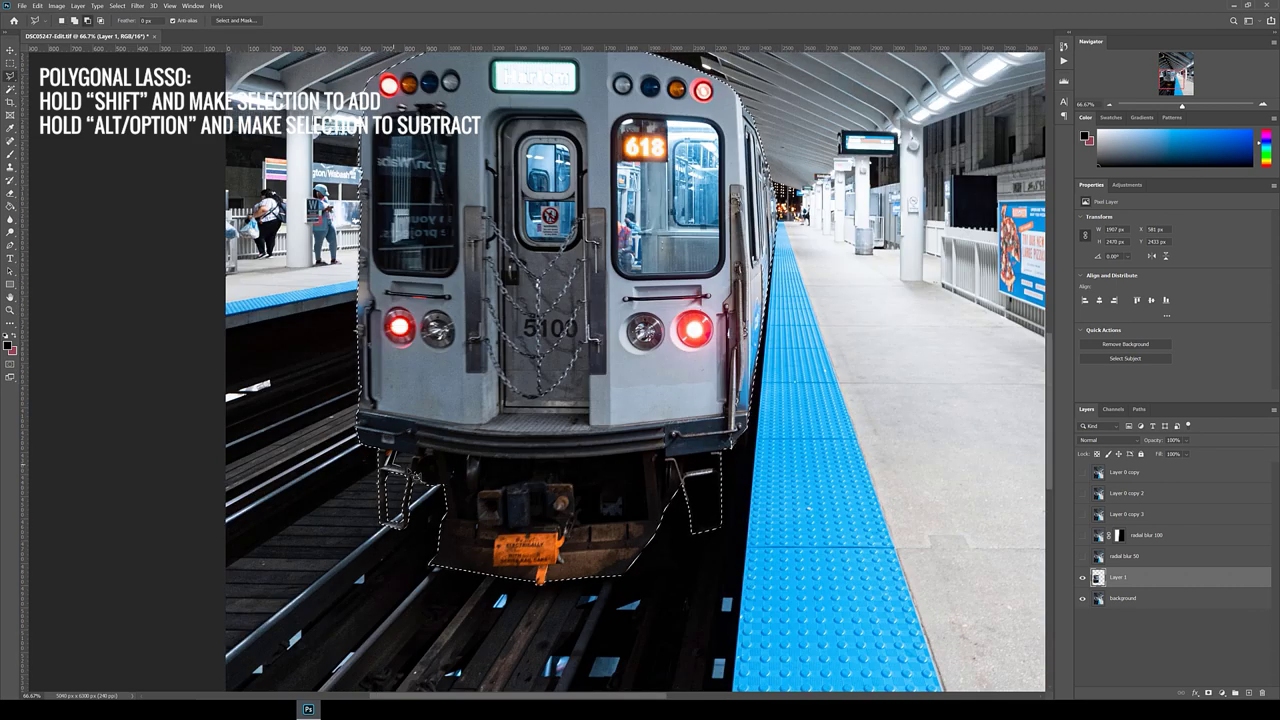
Mask Layer 1 to the train selection and move it above radial blur 100
key(ctrl+0)
click(1207, 693)
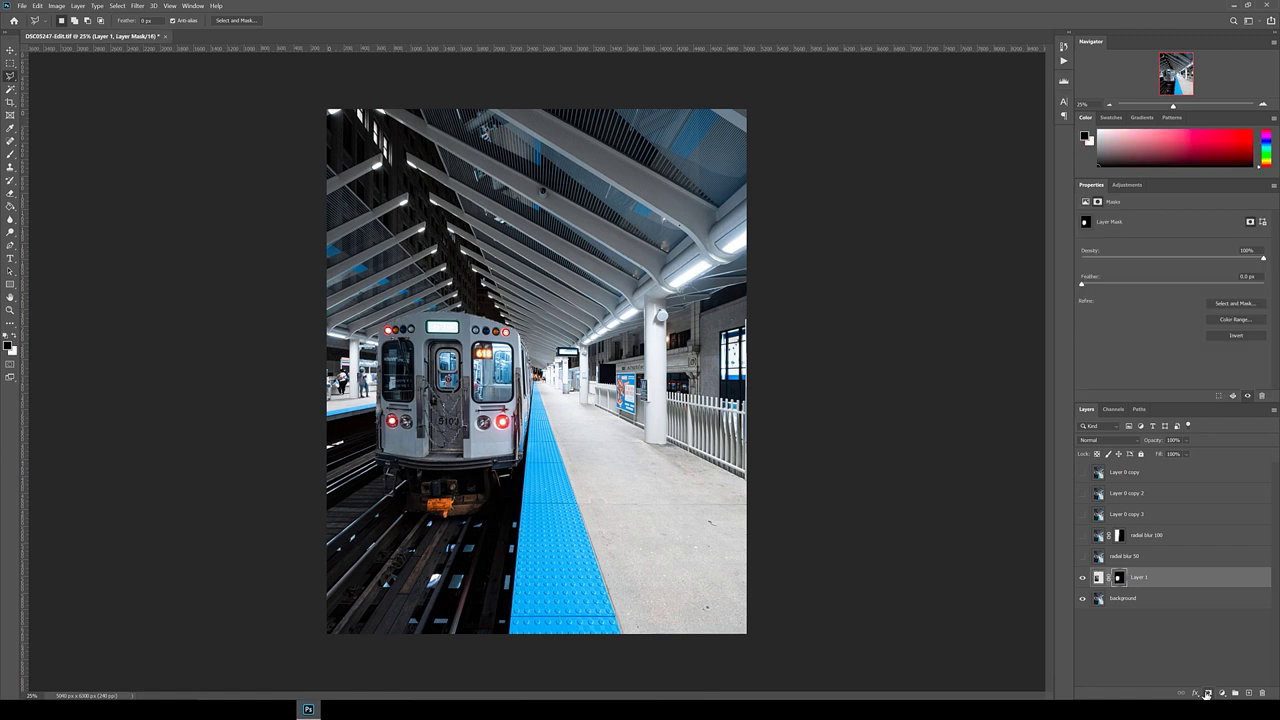
drag(1159, 576, 1140, 530)
Show radial blur 50 and duplicate both Layer 1 and radial blur 100
click(1082, 577)
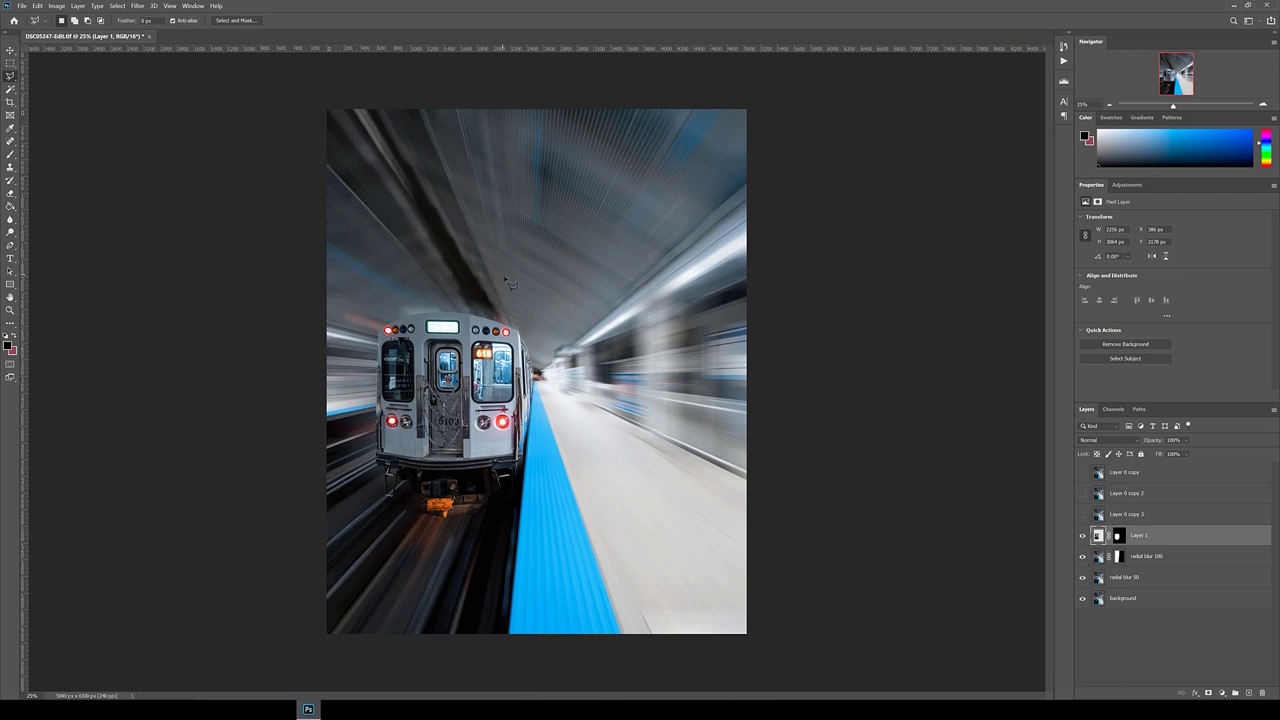
right_click(1138, 535)
click(1170, 160)
key(Return)
right_click(1150, 579)
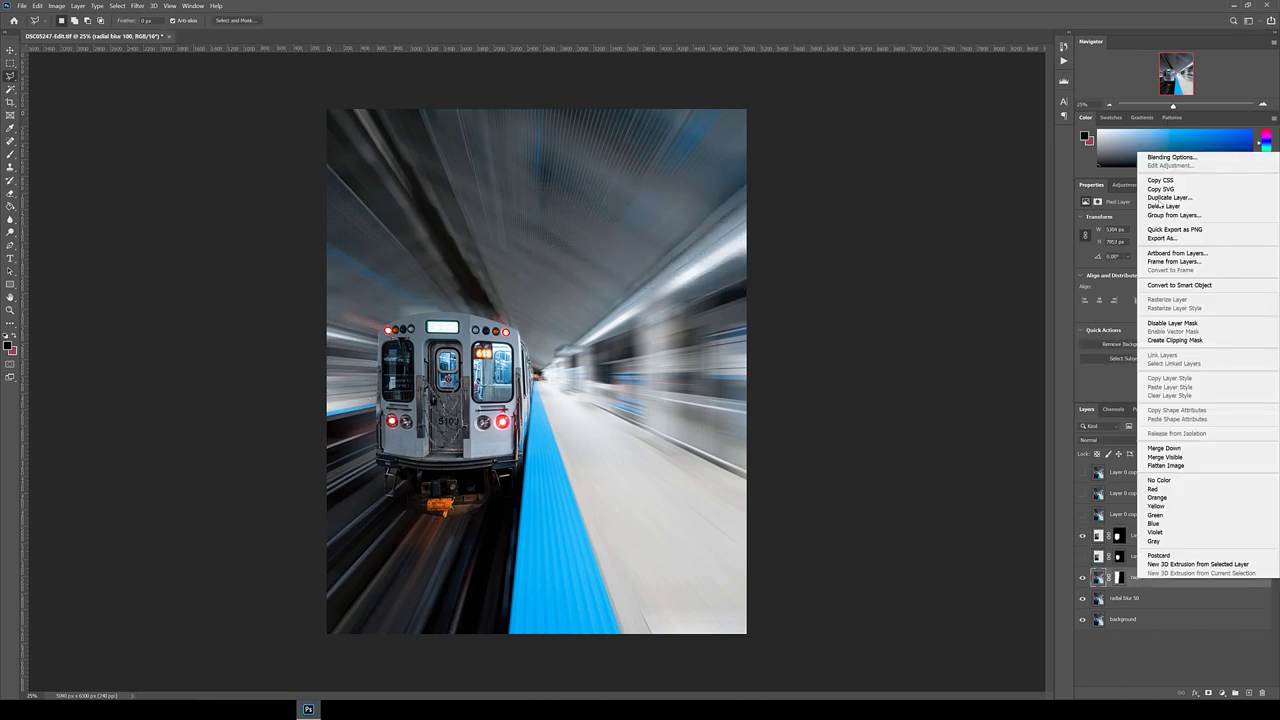
click(1170, 160)
key(Return)
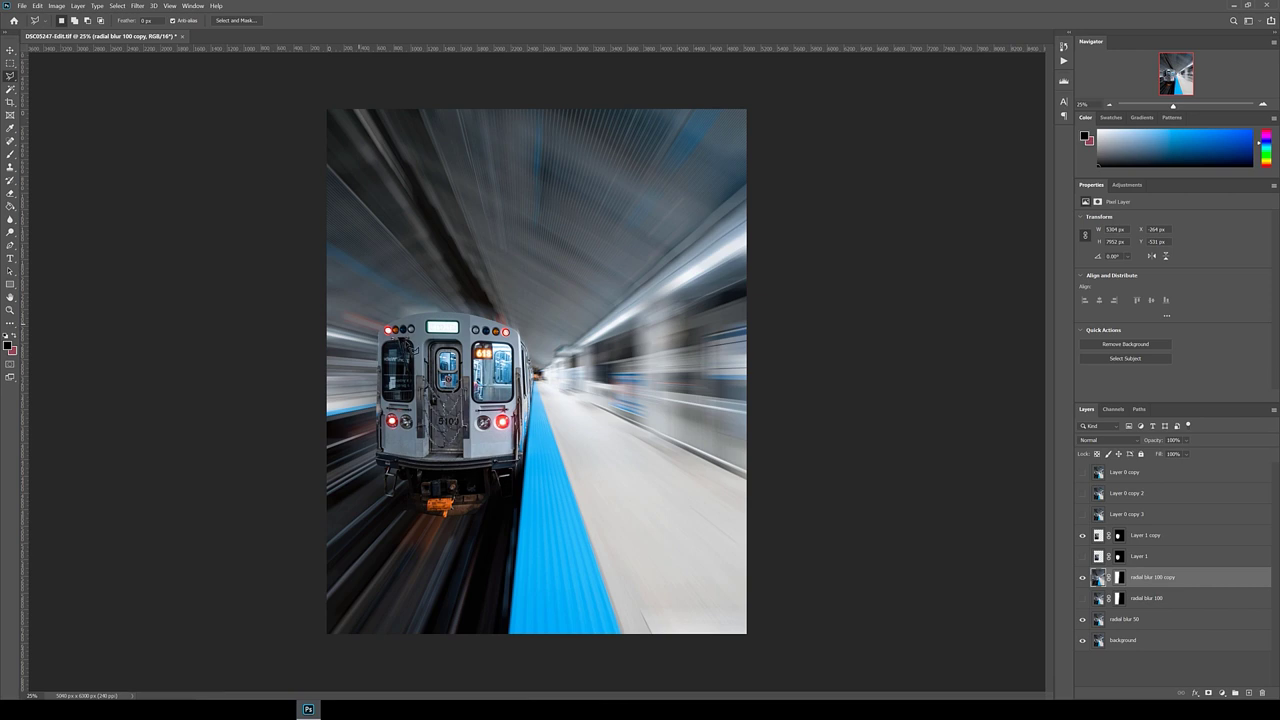
Outline the patch beside the train's top-left light and fill it Content-Aware
key(ctrl+plus)
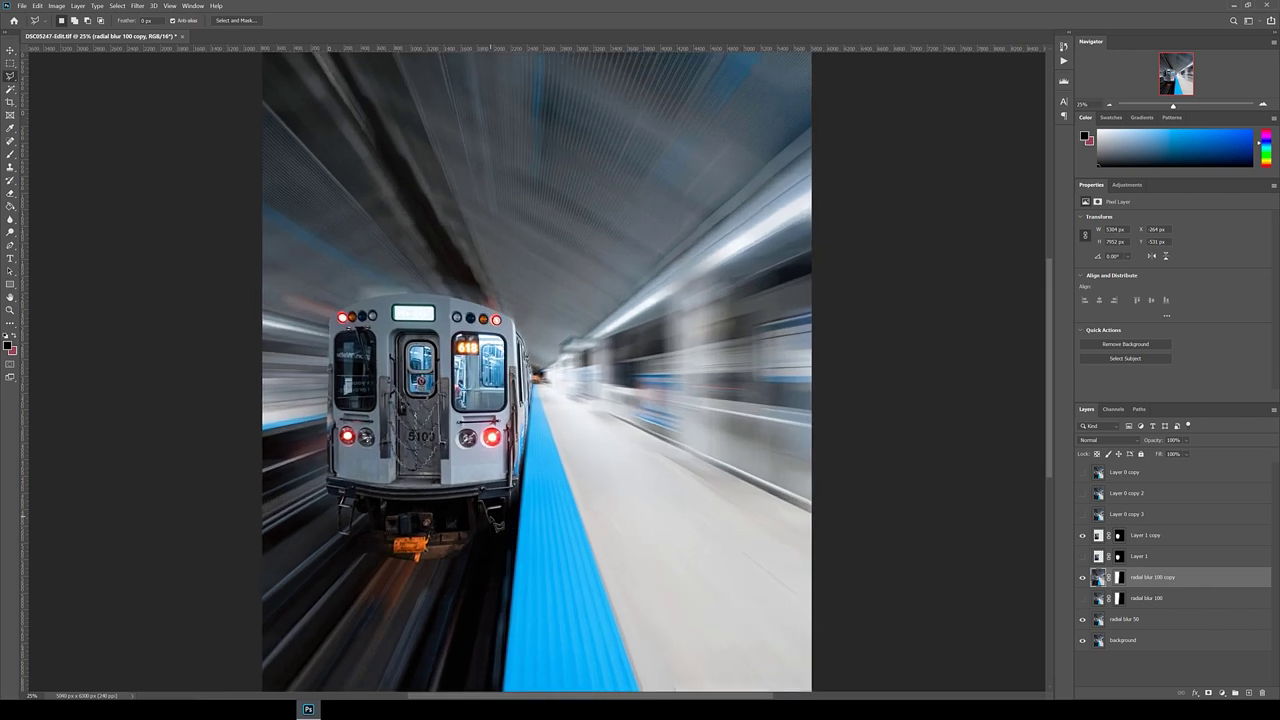
drag(631, 697, 553, 600)
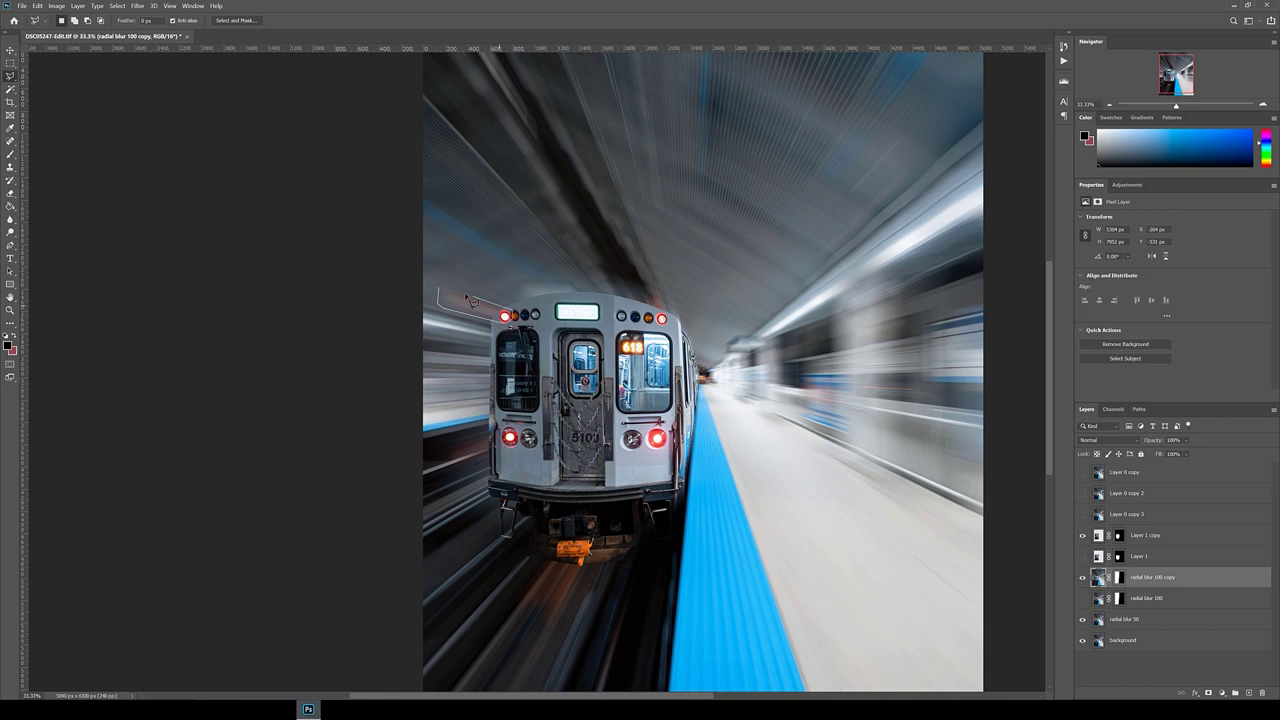
double_click(505, 318)
right_click(465, 312)
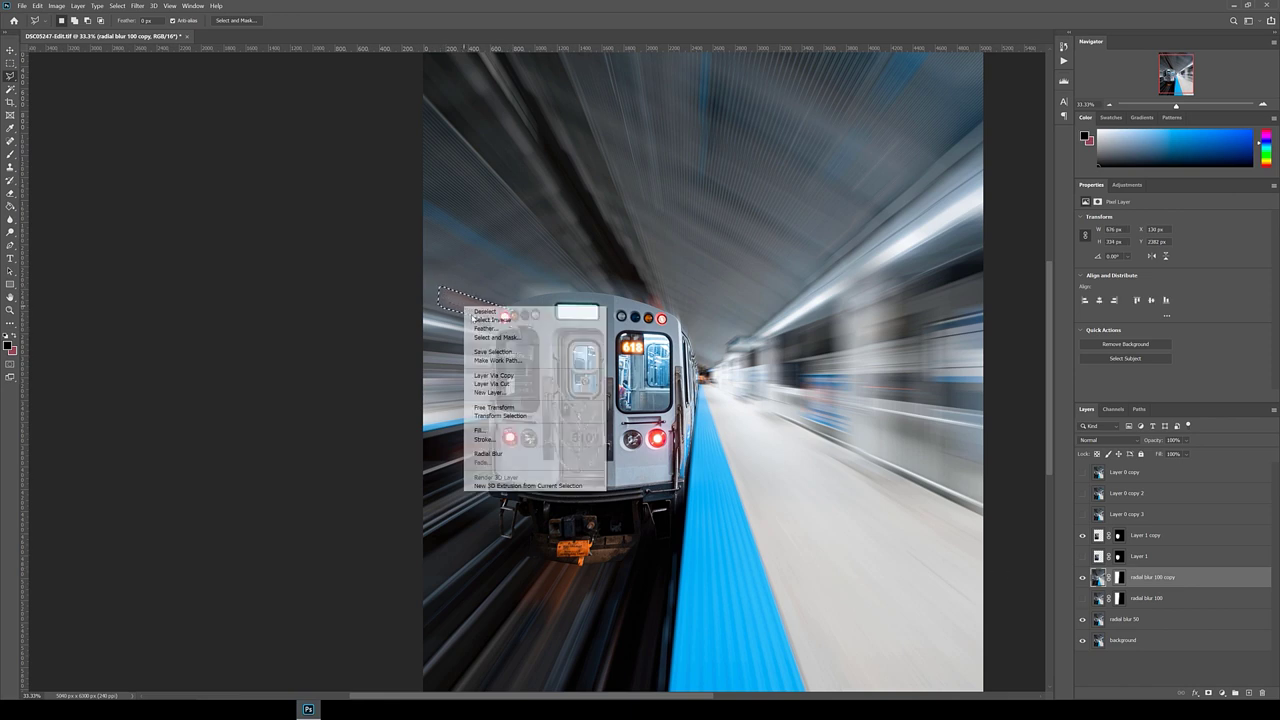
click(496, 430)
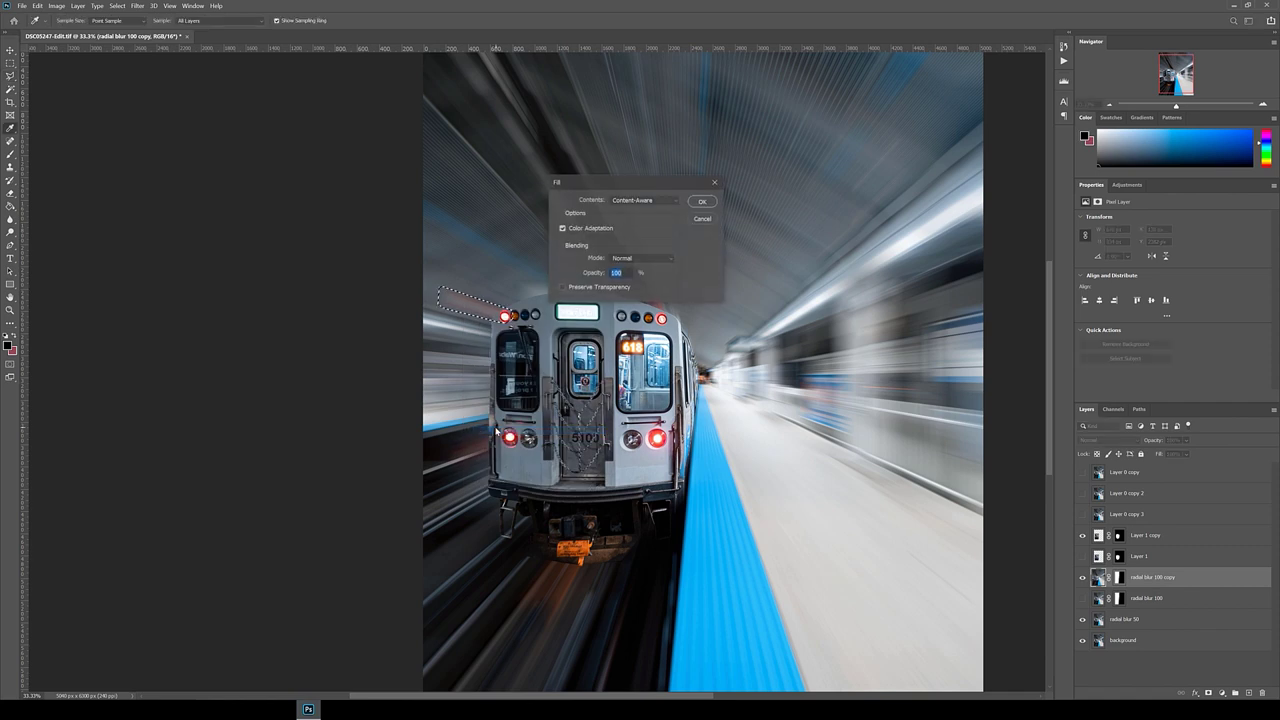
key(Return)
Deselect the filled patch and touch up the area beside the train's left headlight
key(ctrl+d)
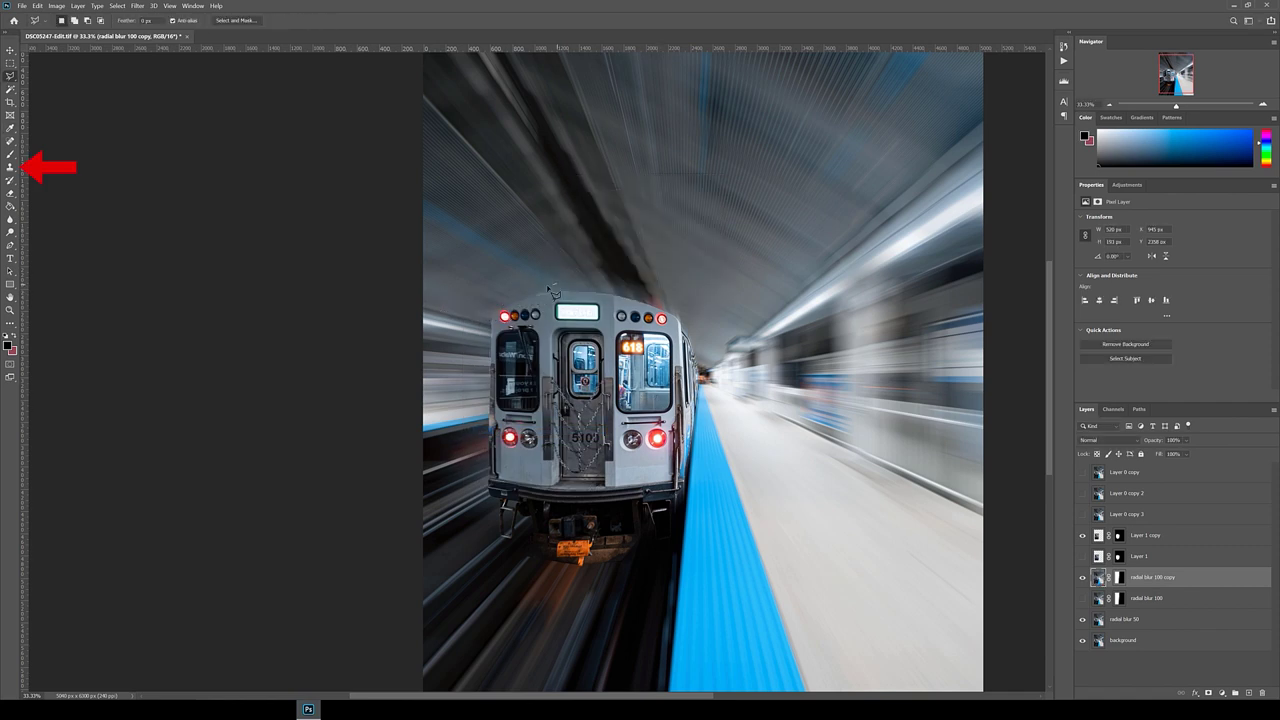
key(s)
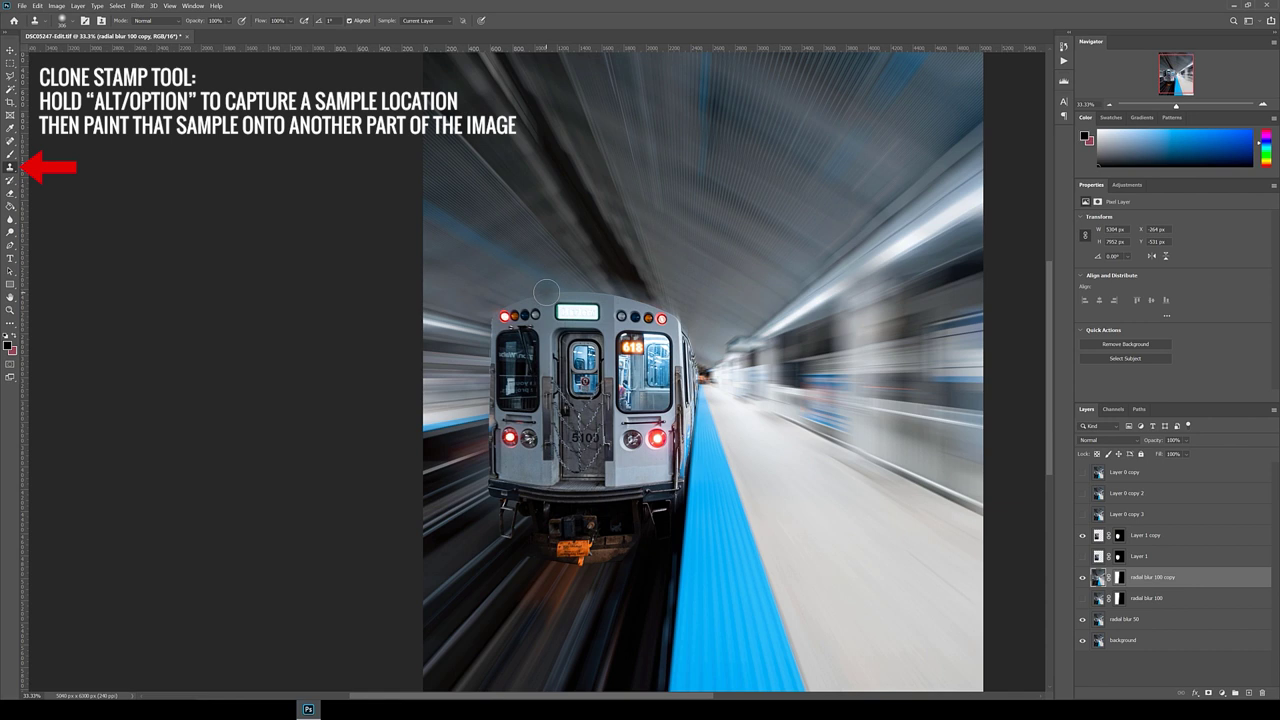
key(l)
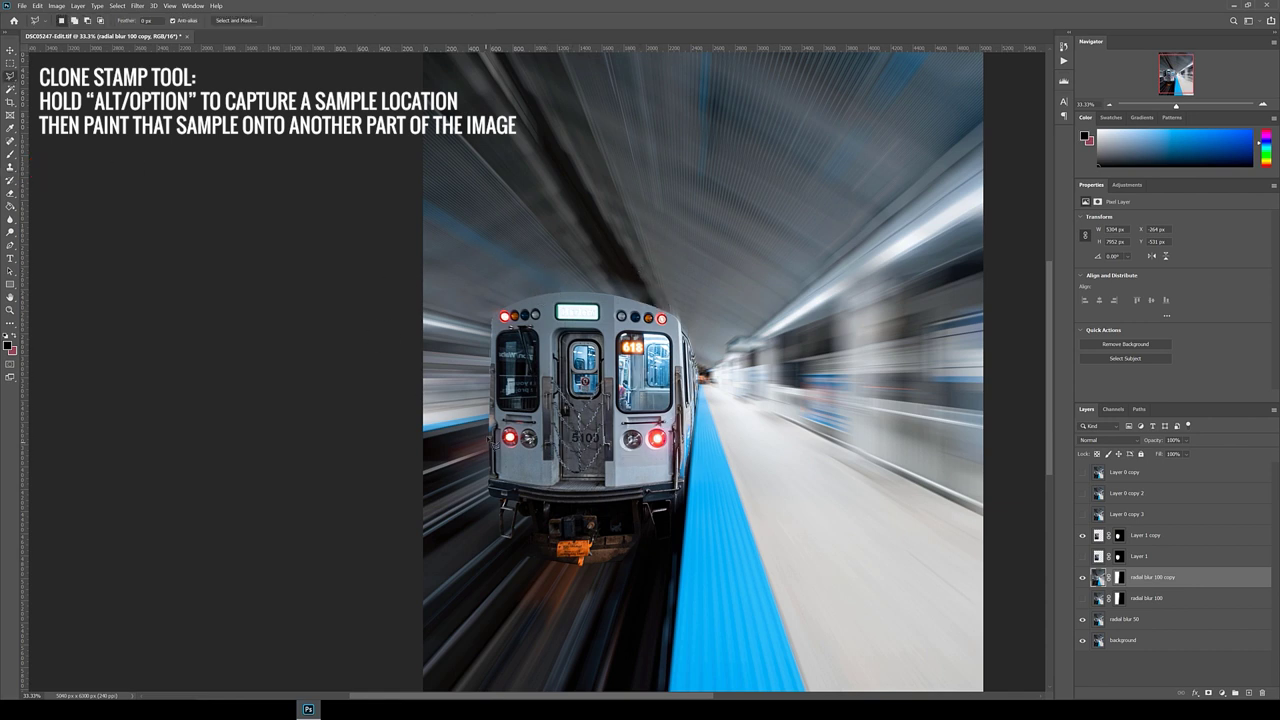
drag(458, 482, 462, 474)
key(s)
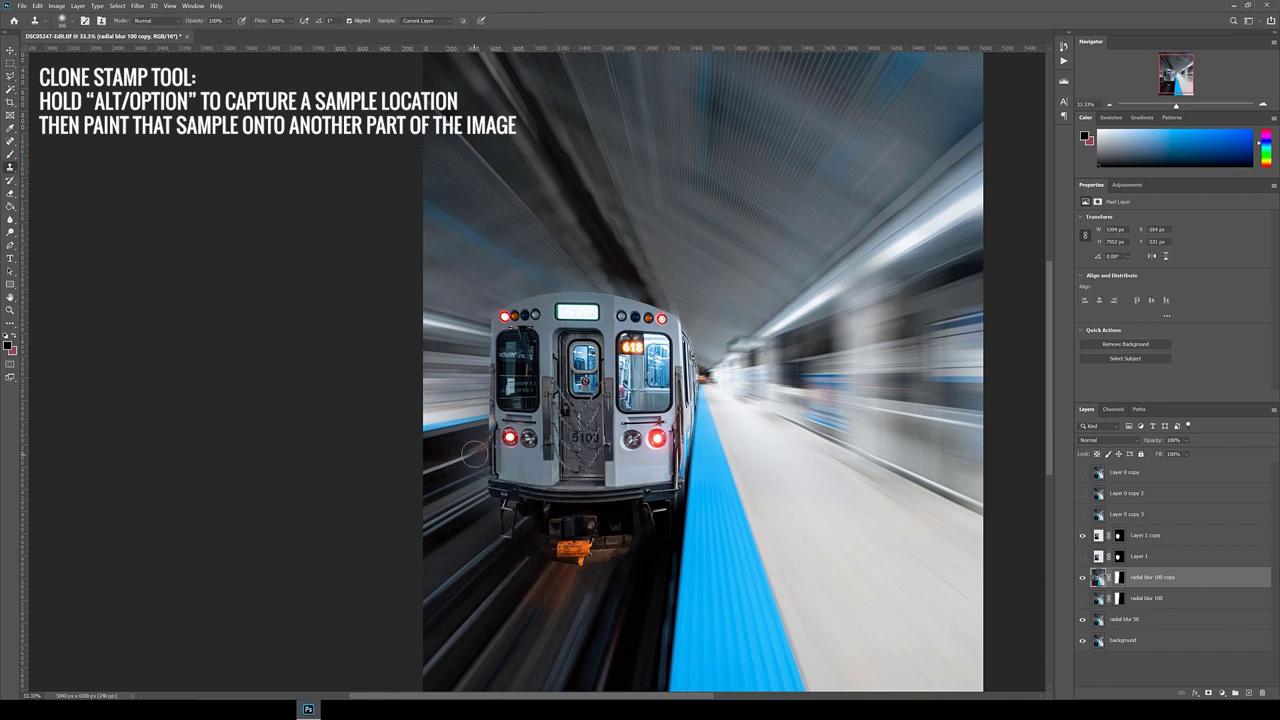
key(ctrl+d)
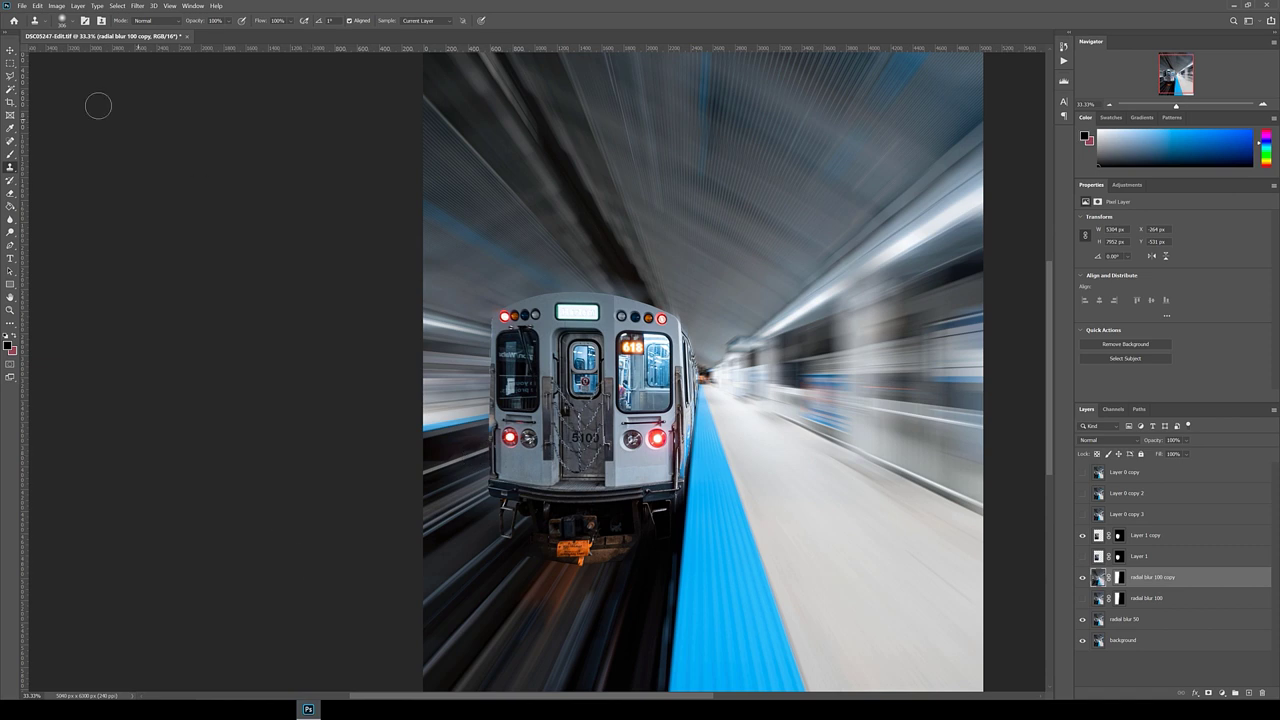
Enlarge the brush and switch to white for painting the Layer 1 copy mask
key(b)
key(ctrl+minus)
key(ctrl+plus)
key(ctrl+plus)
key(alt+bracketright)
key(alt+bracketright)
right_click(555, 270)
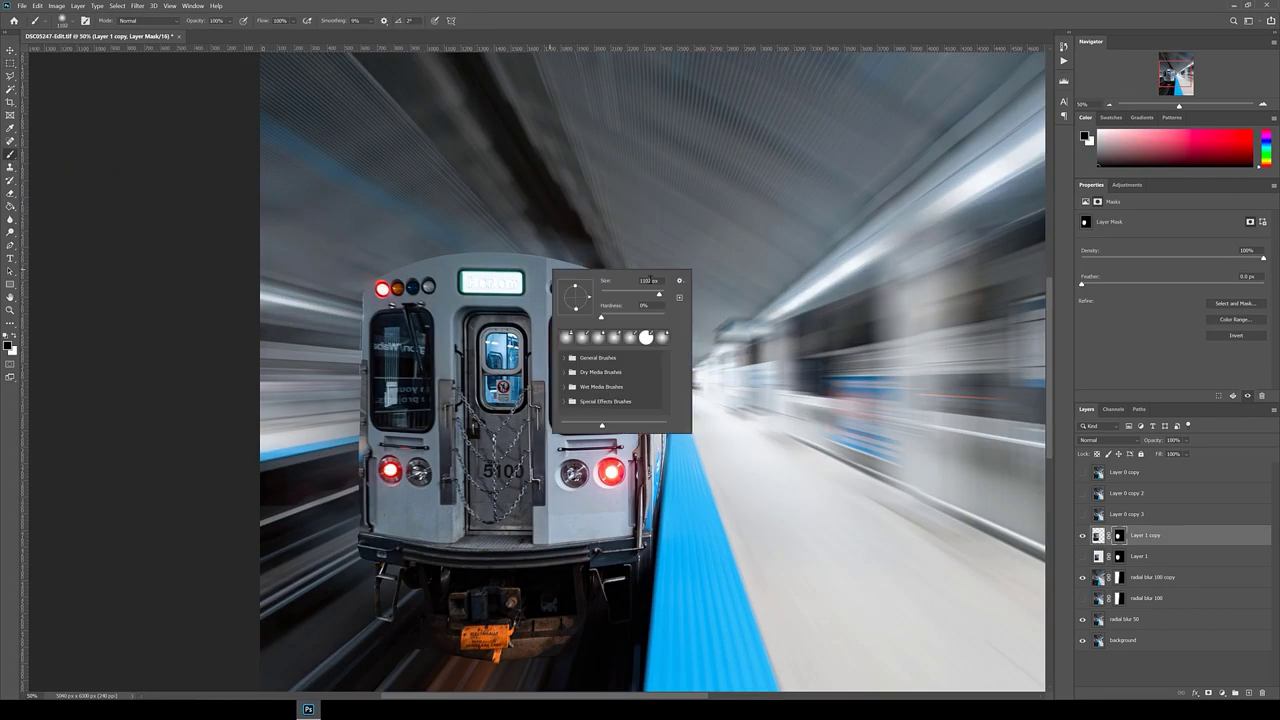
key(Escape)
scroll(690, 300, down, 1)
key(ctrl+minus)
key(ctrl+minus)
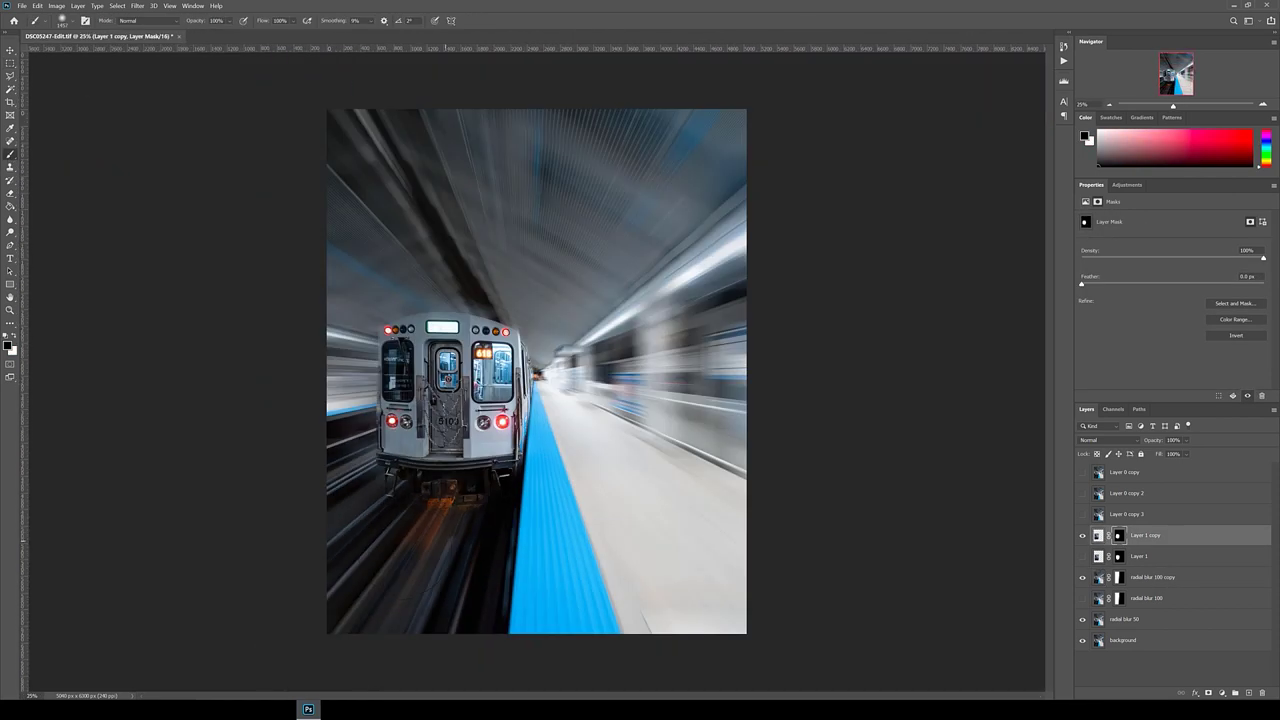
key(x)
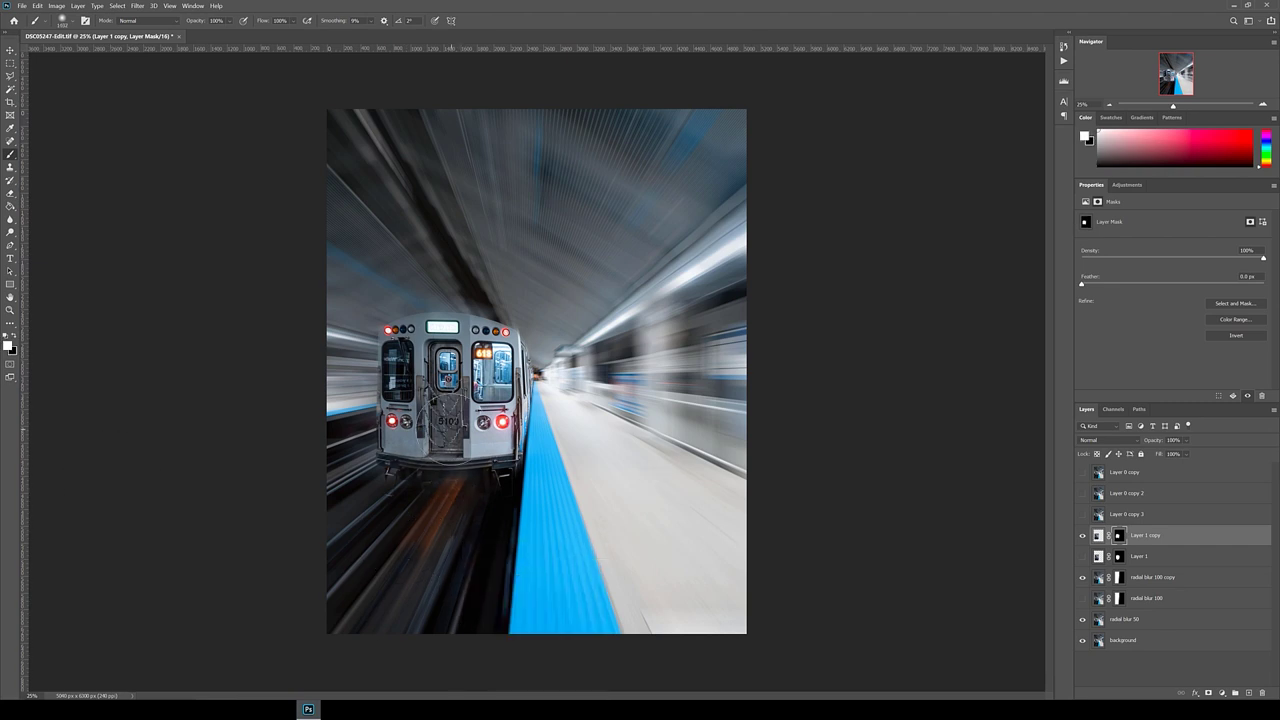
key(m)
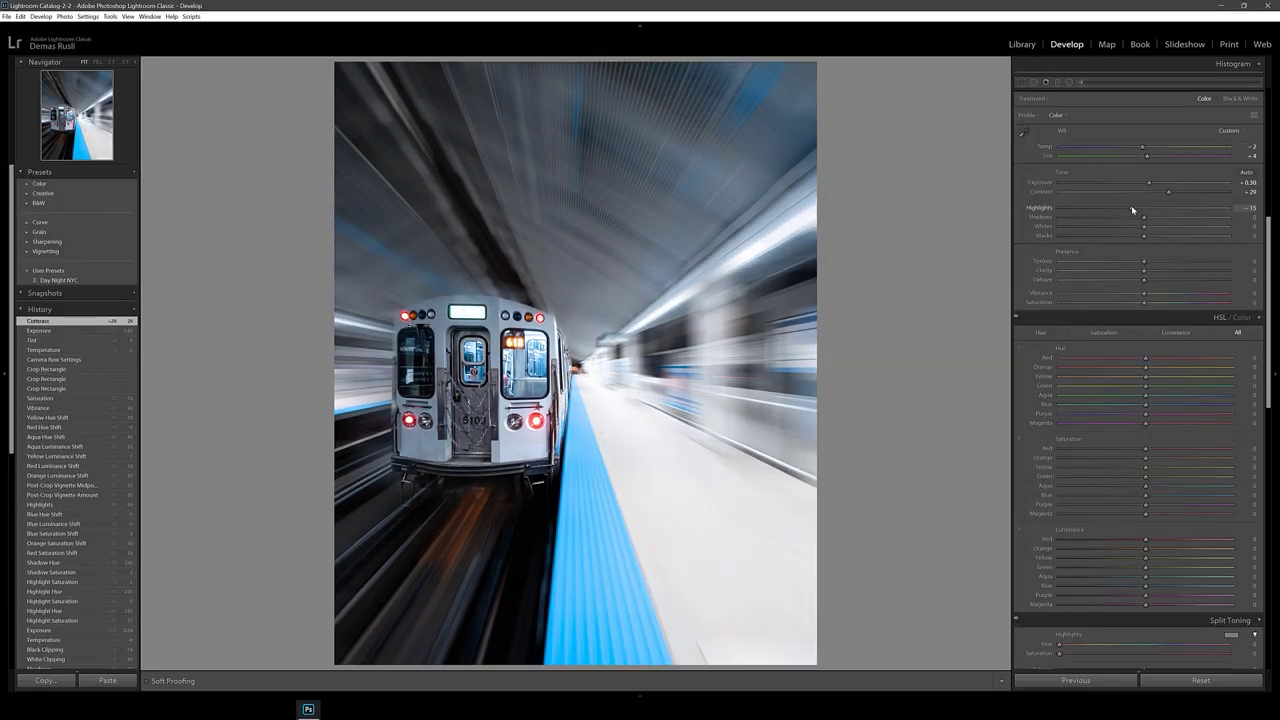
scroll(1146, 240, down, 3)
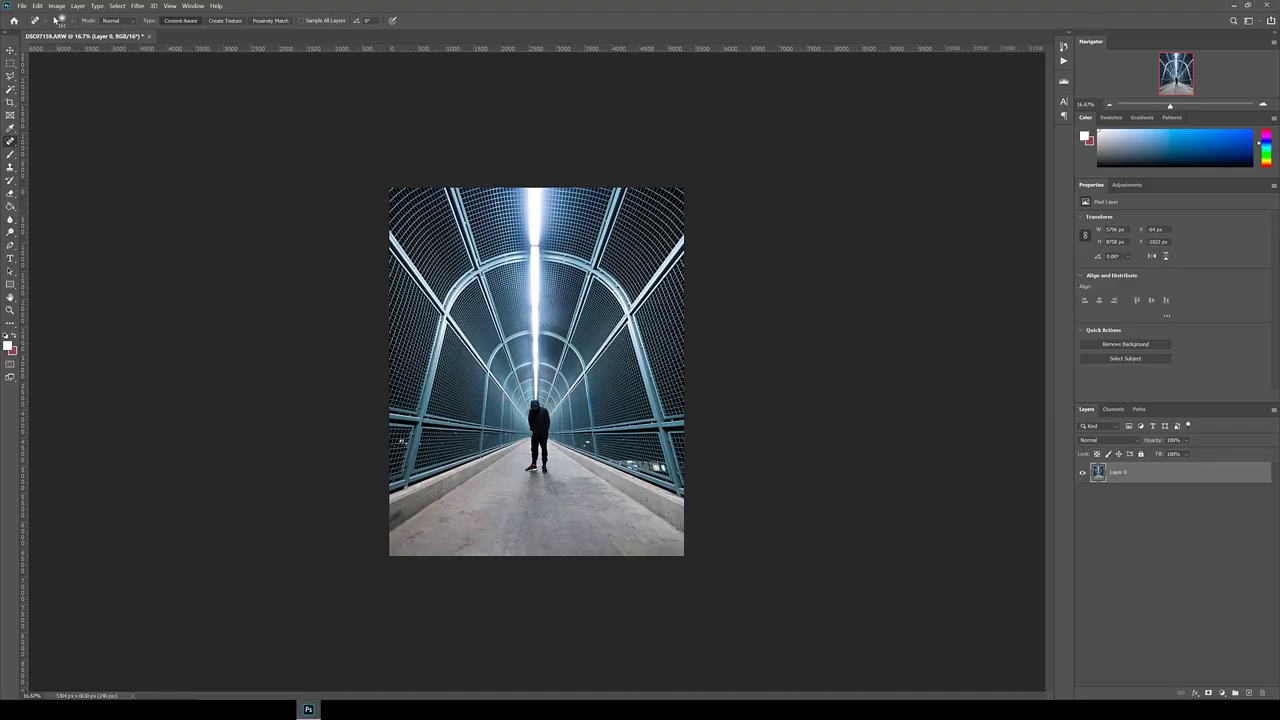
Duplicate the tunnel photo's Layer 0 to create Layer 0 copy
click(11, 64)
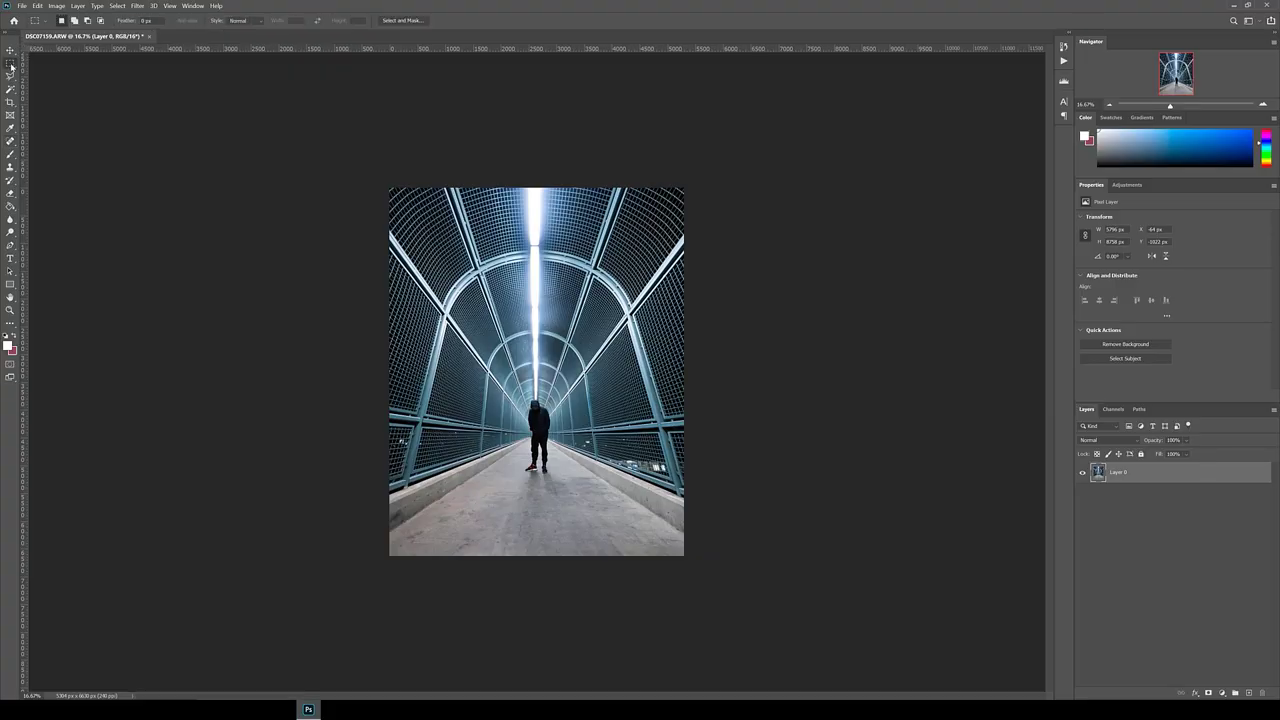
right_click(1133, 474)
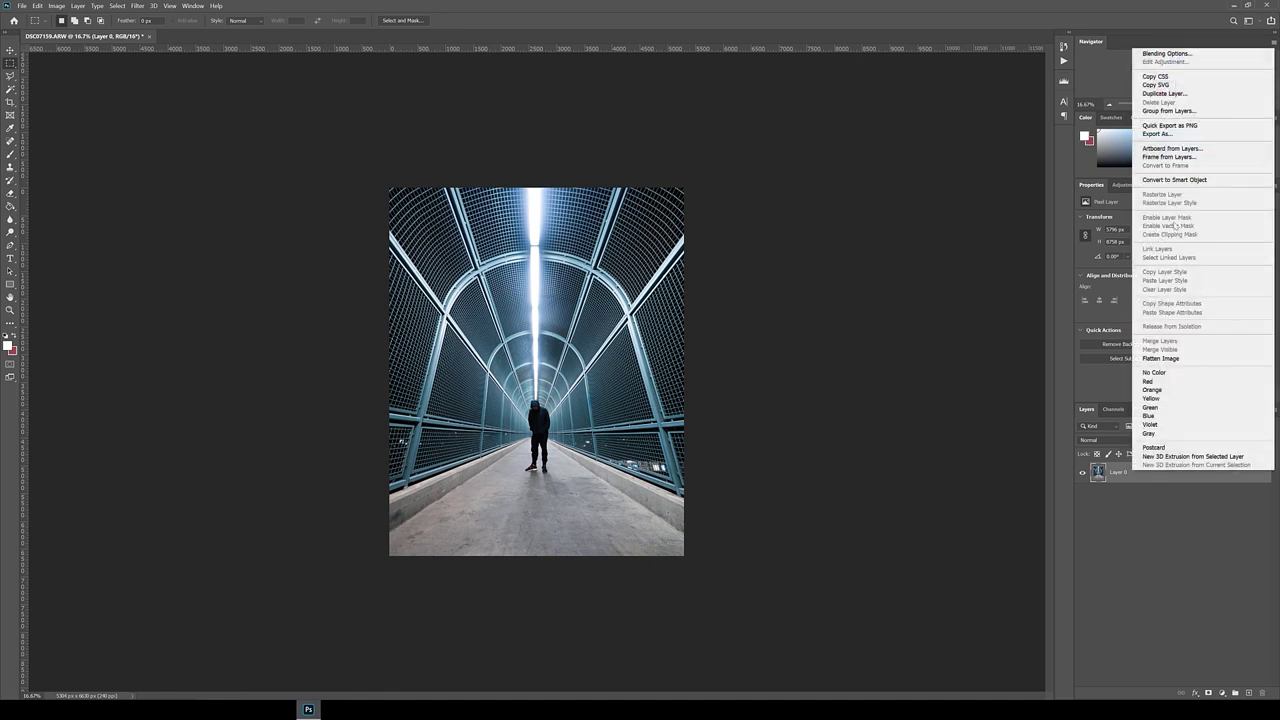
click(1163, 93)
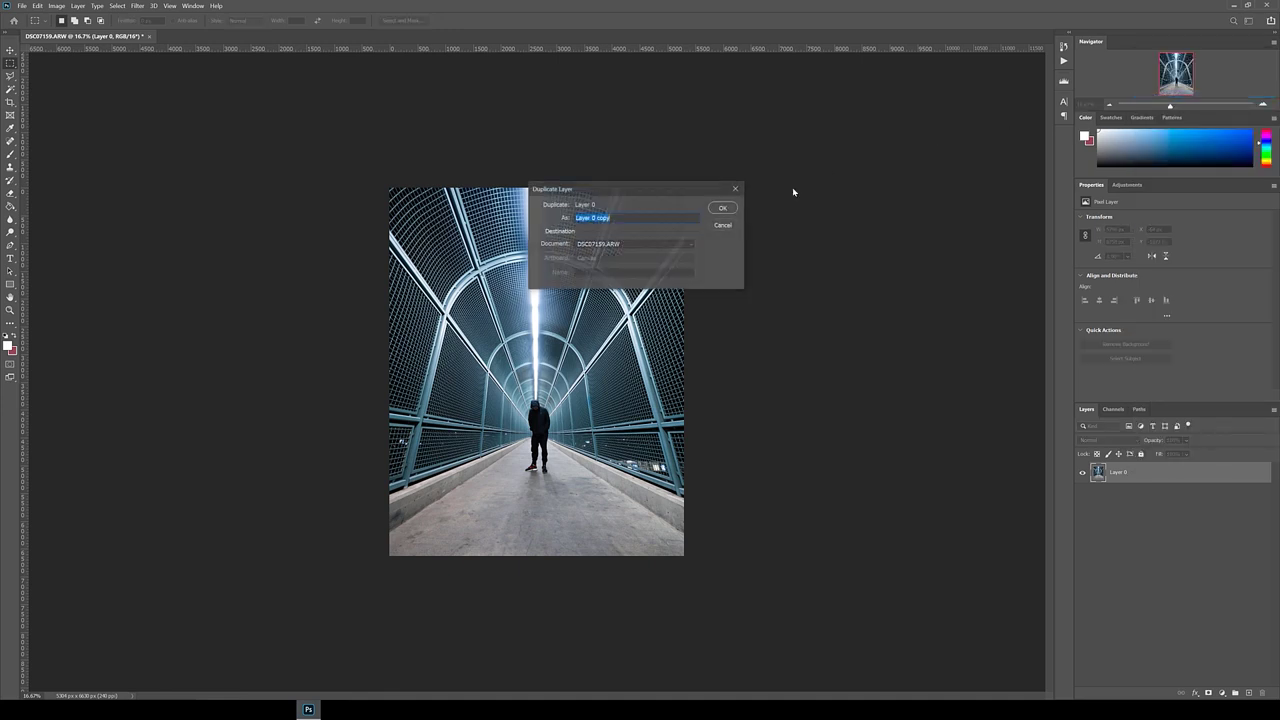
click(724, 210)
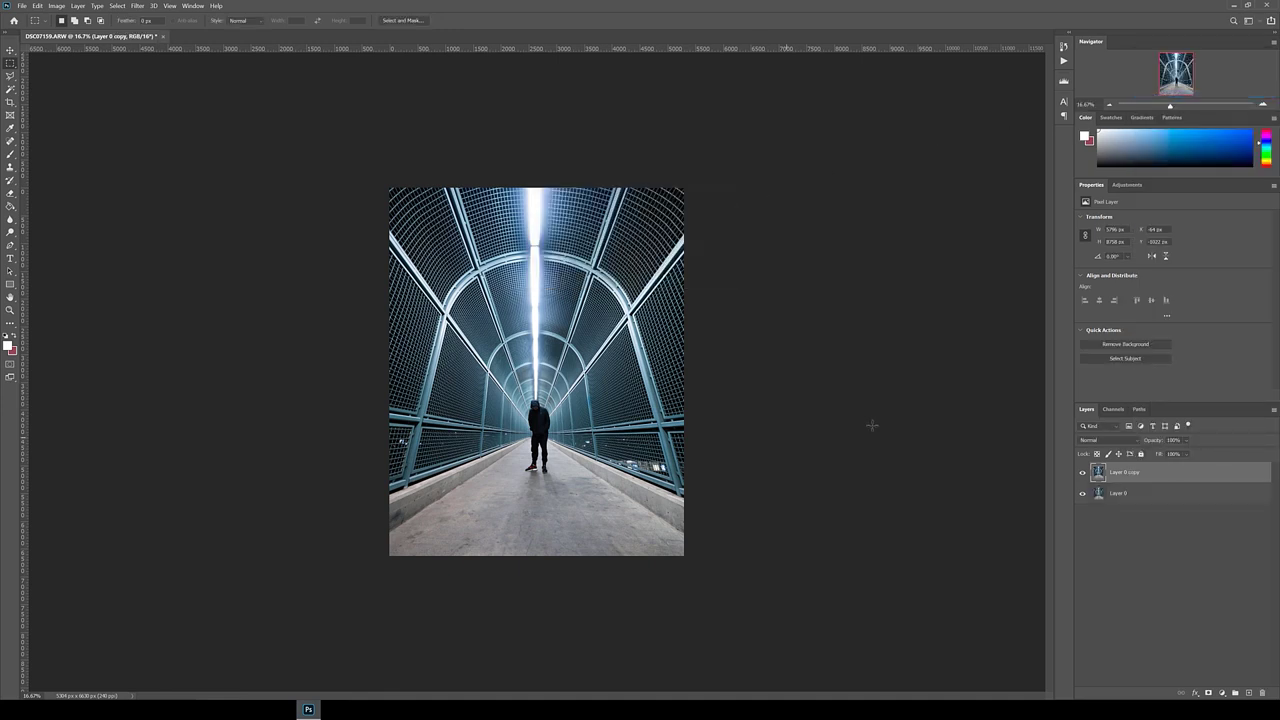
Apply a Zoom, Best-quality radial blur to Layer 0 copy with a set blur centre
key(ctrl+plus)
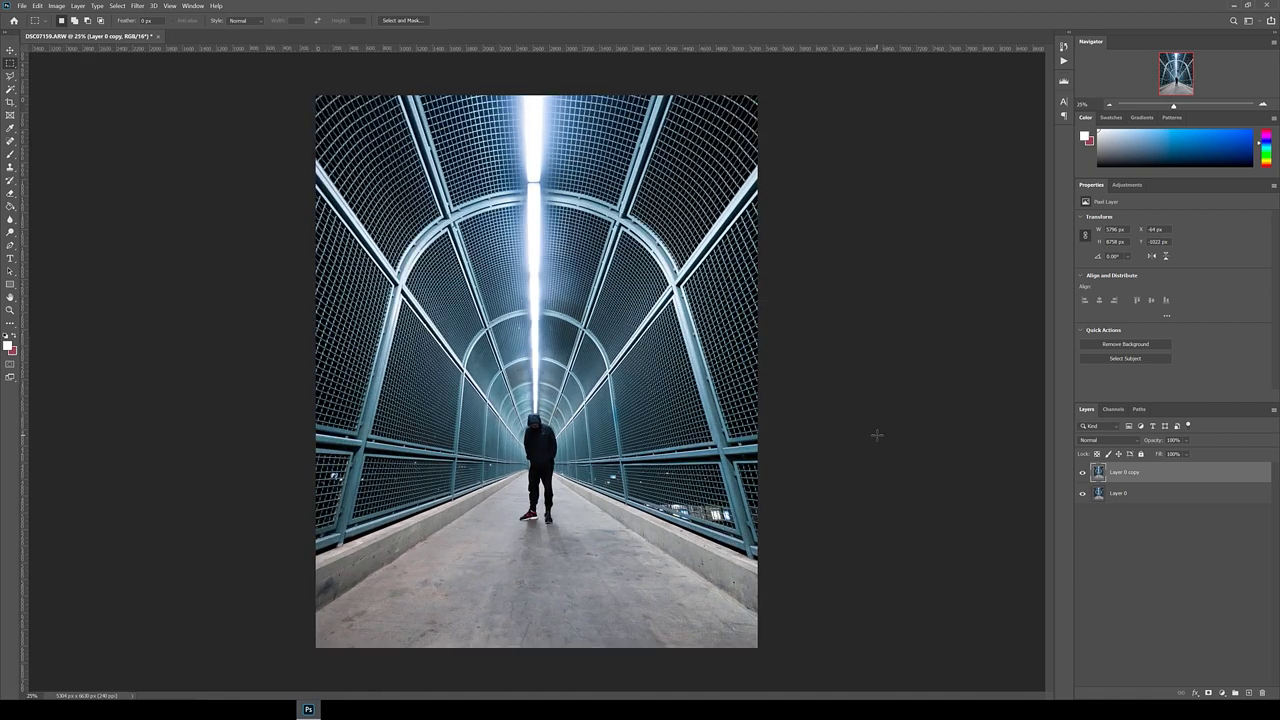
click(144, 8)
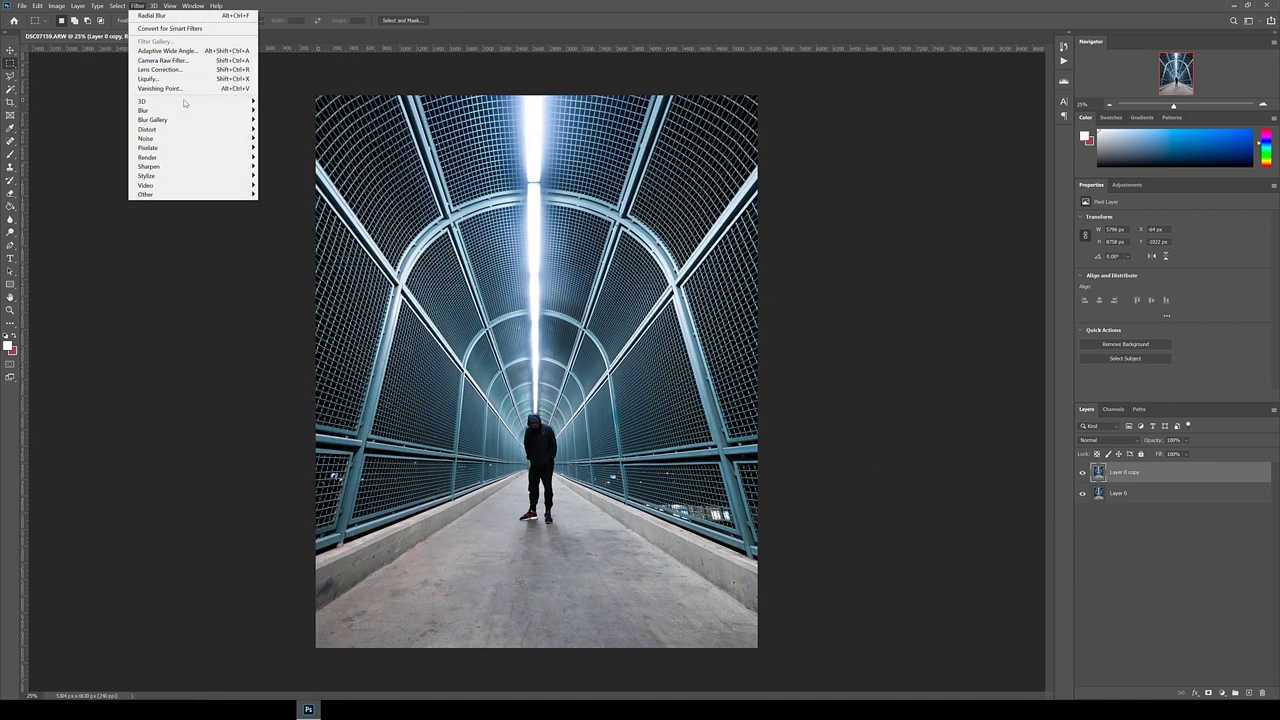
mouse_move(250, 110)
click(284, 176)
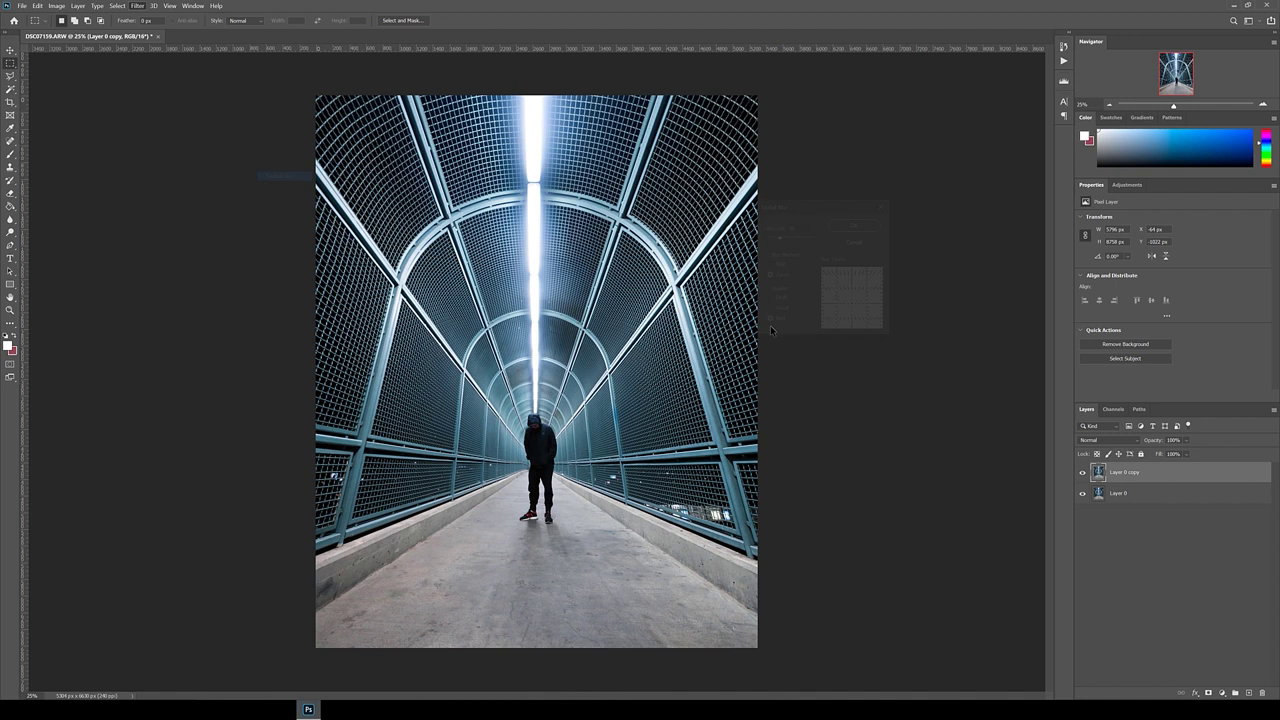
drag(854, 311, 855, 314)
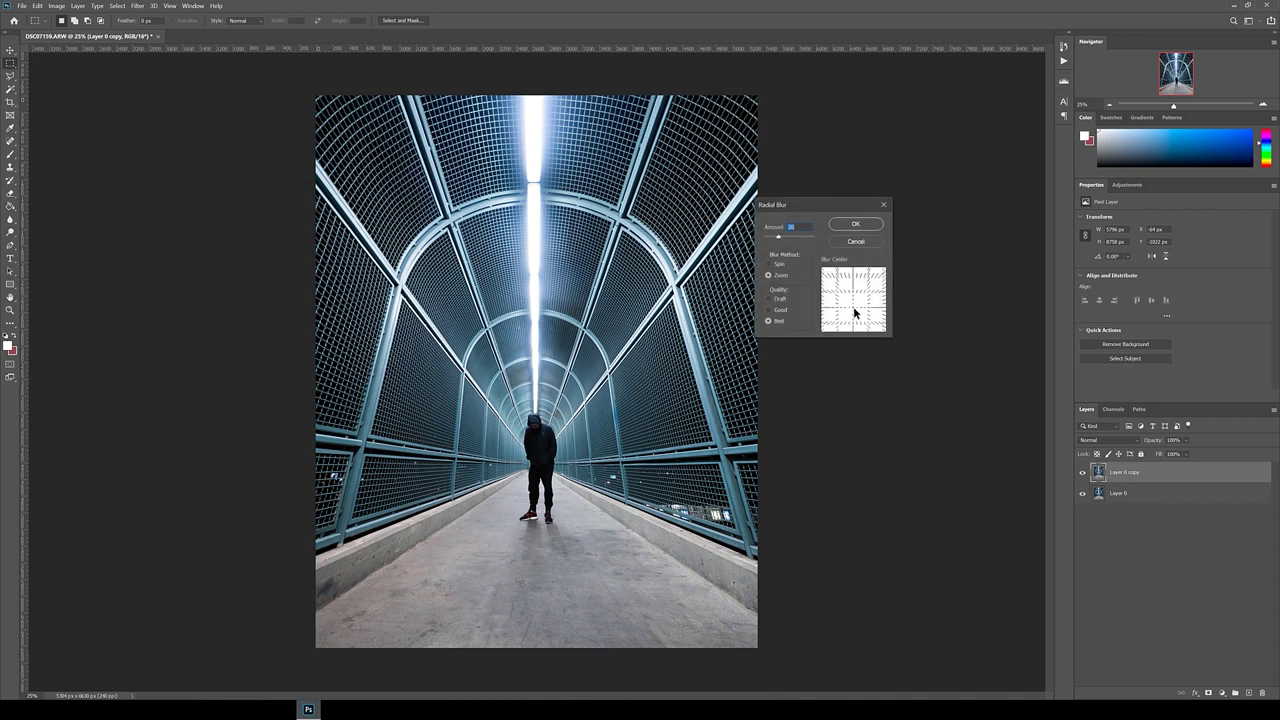
click(864, 224)
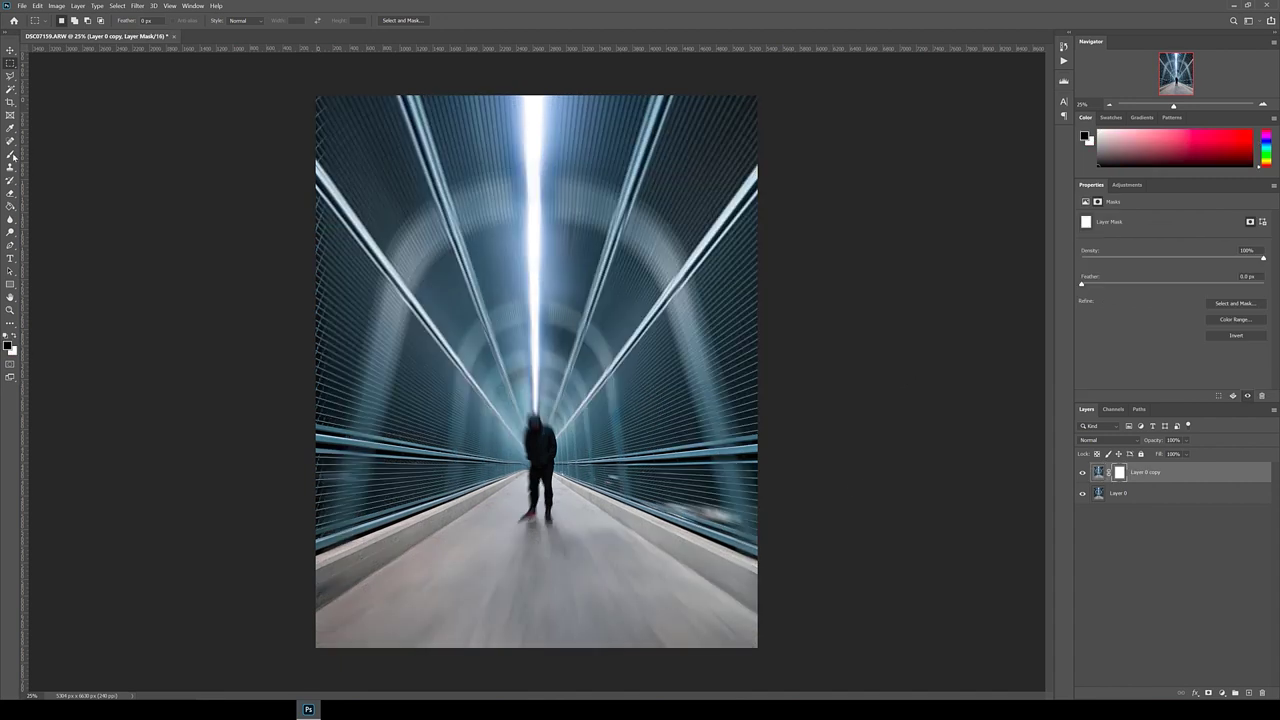
Switch to the Brush tool and keep its size at 322 px for painting the mask
key(b)
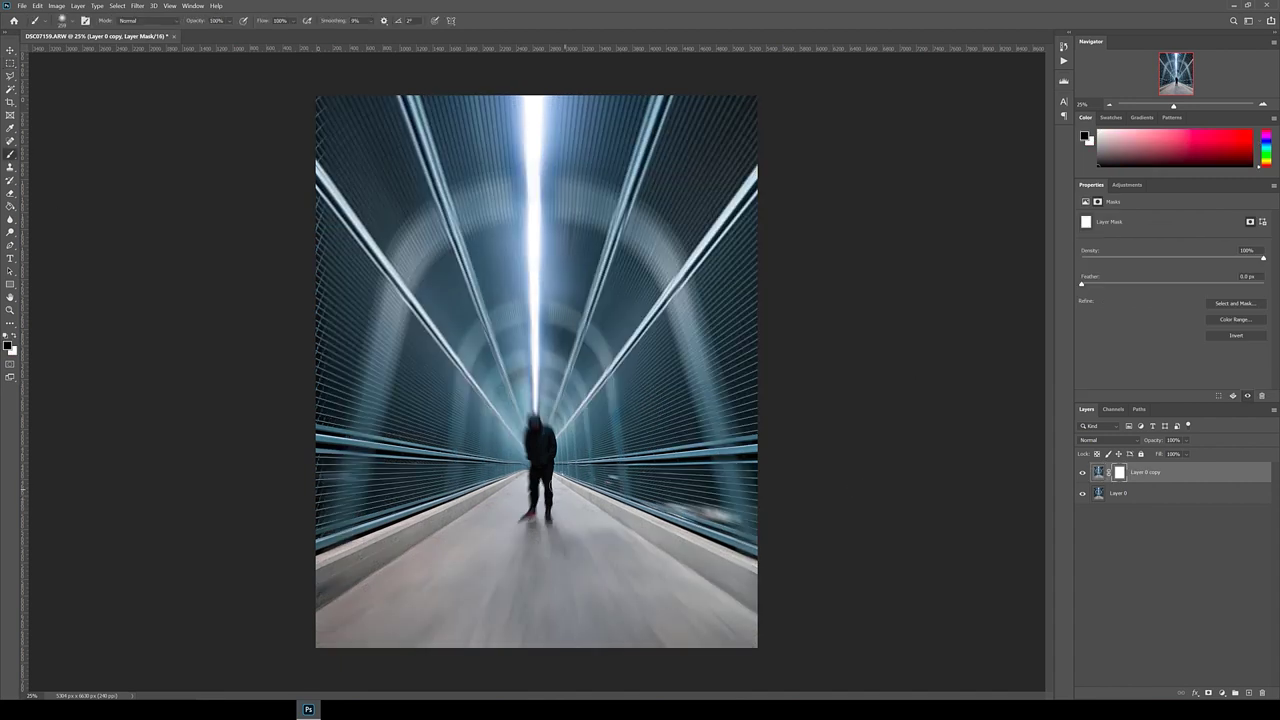
right_click(649, 515)
key(Return)
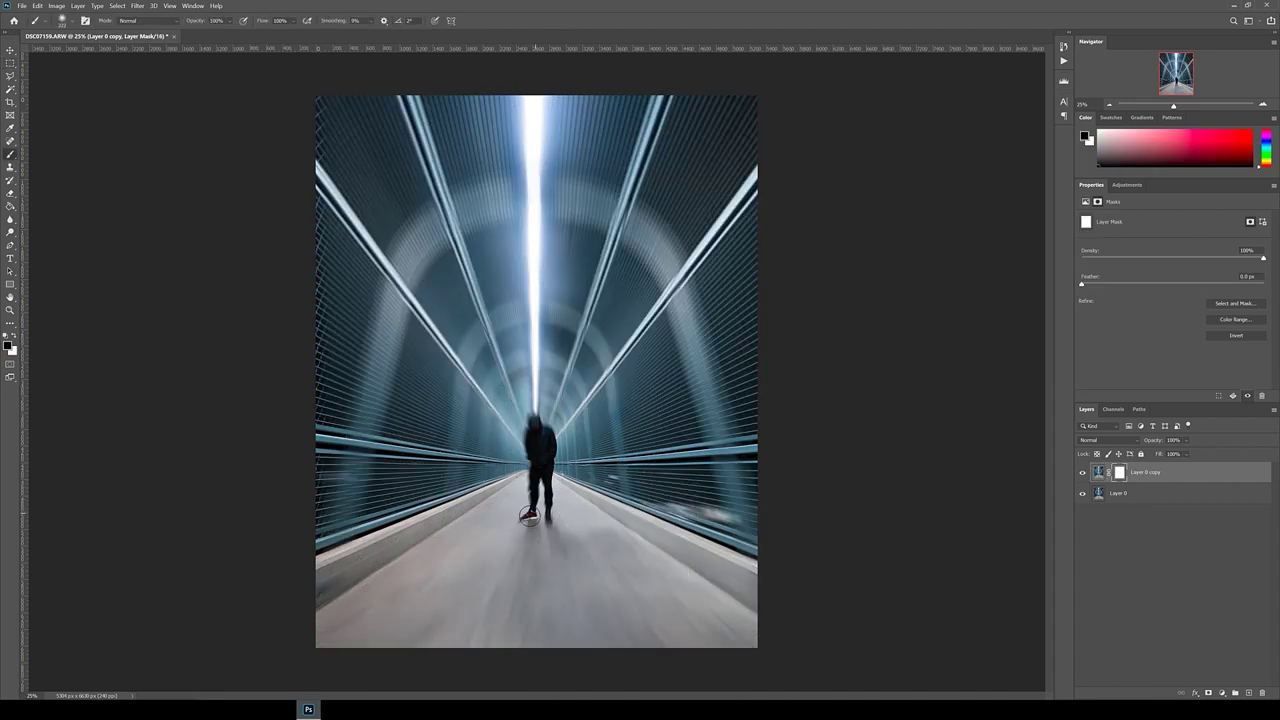